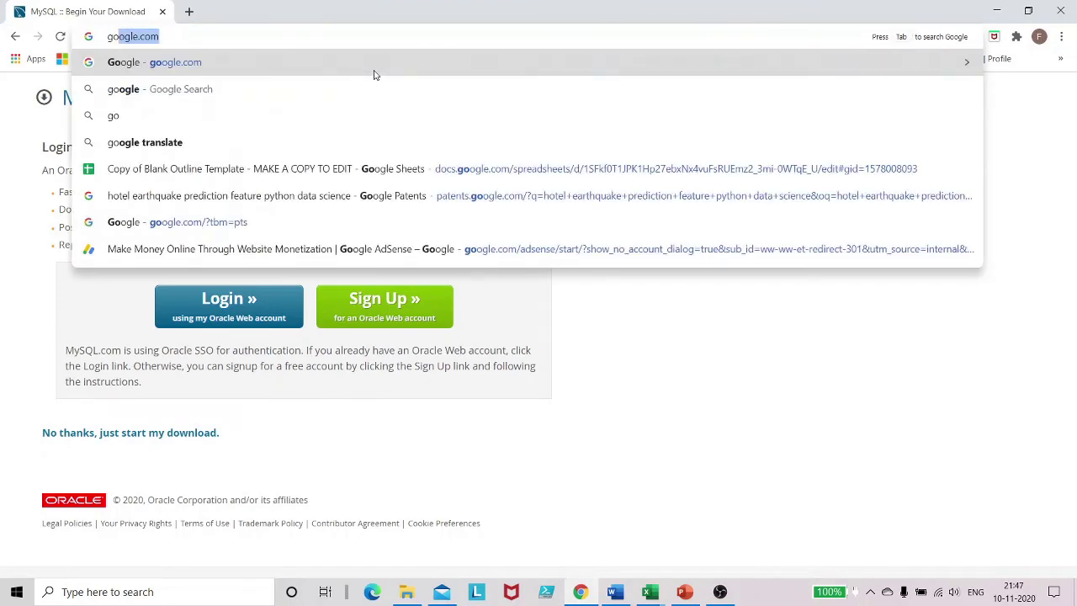
Step: Search Google for 'mysql installer' using the autocomplete suggestion
key(Return)
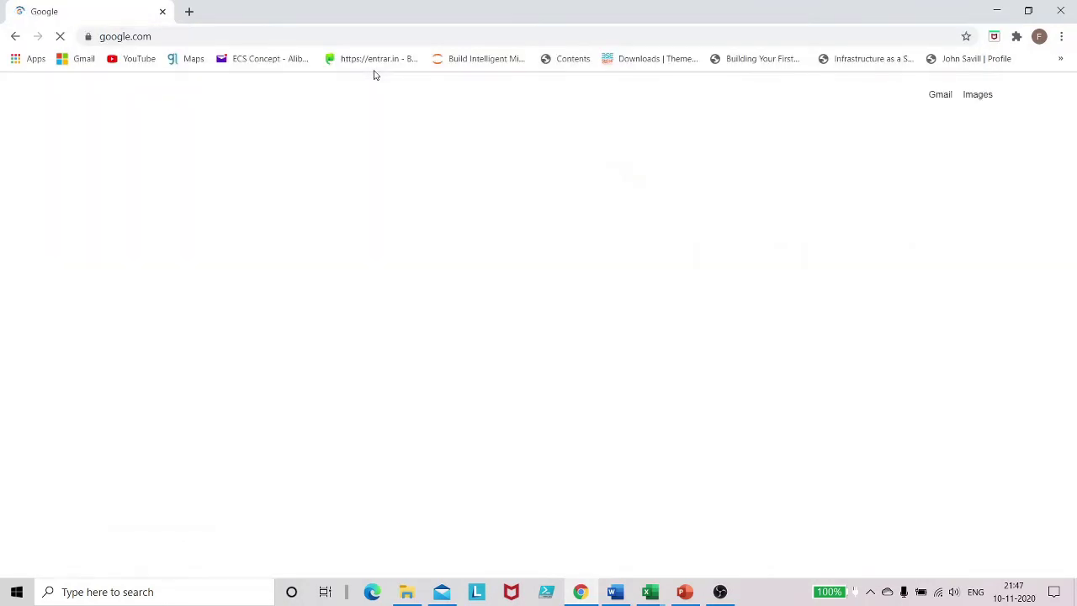
click(412, 277)
text(mysql)
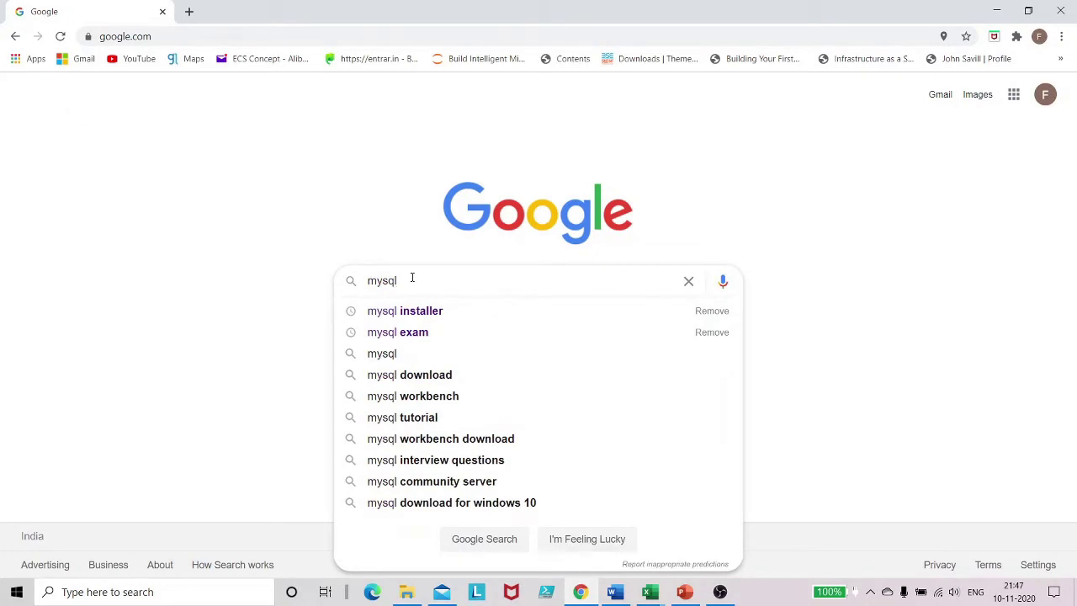
key(Down)
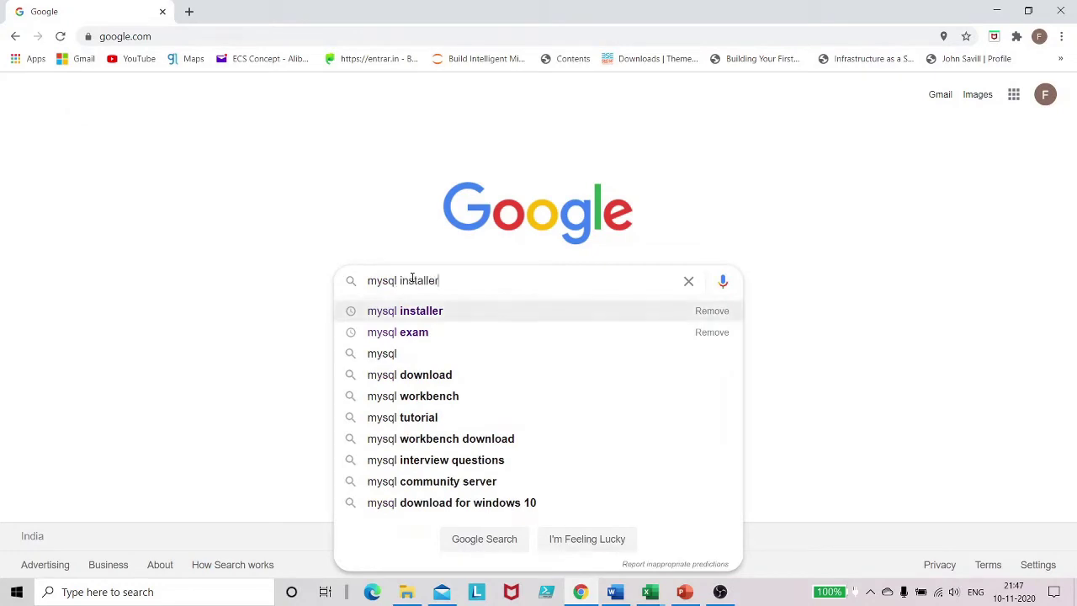
key(Return)
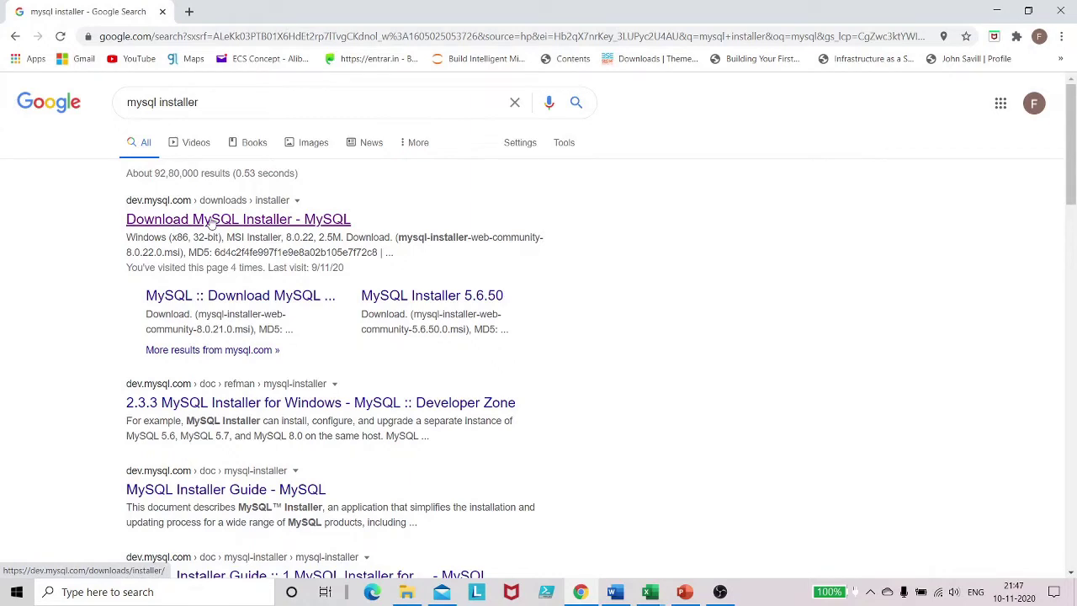
Step: Open the 'Download MySQL Installer' result and keep Microsoft Windows as the operating system
click(211, 221)
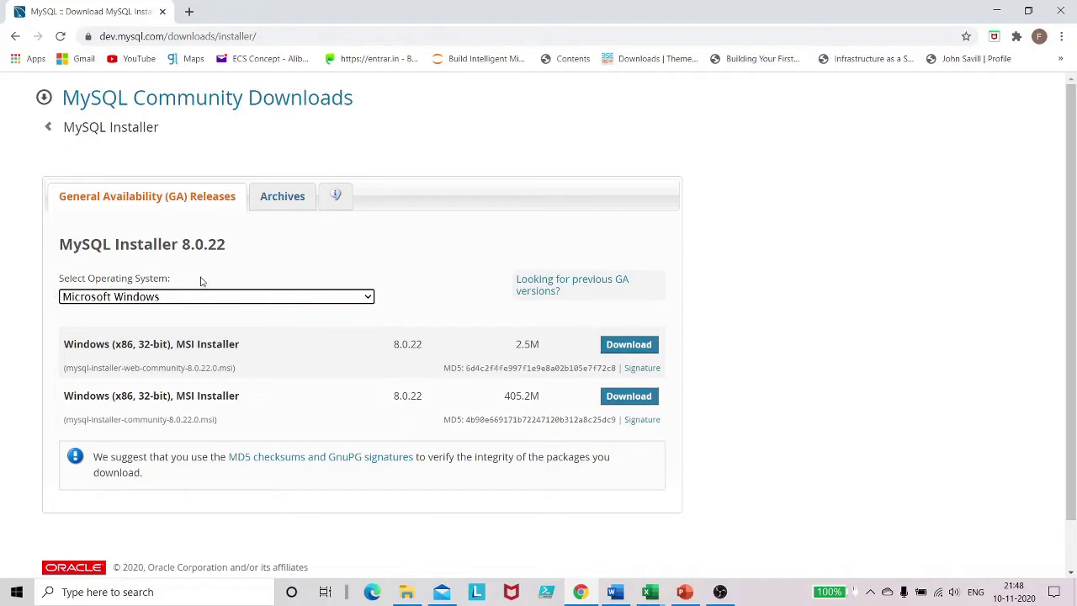
click(256, 299)
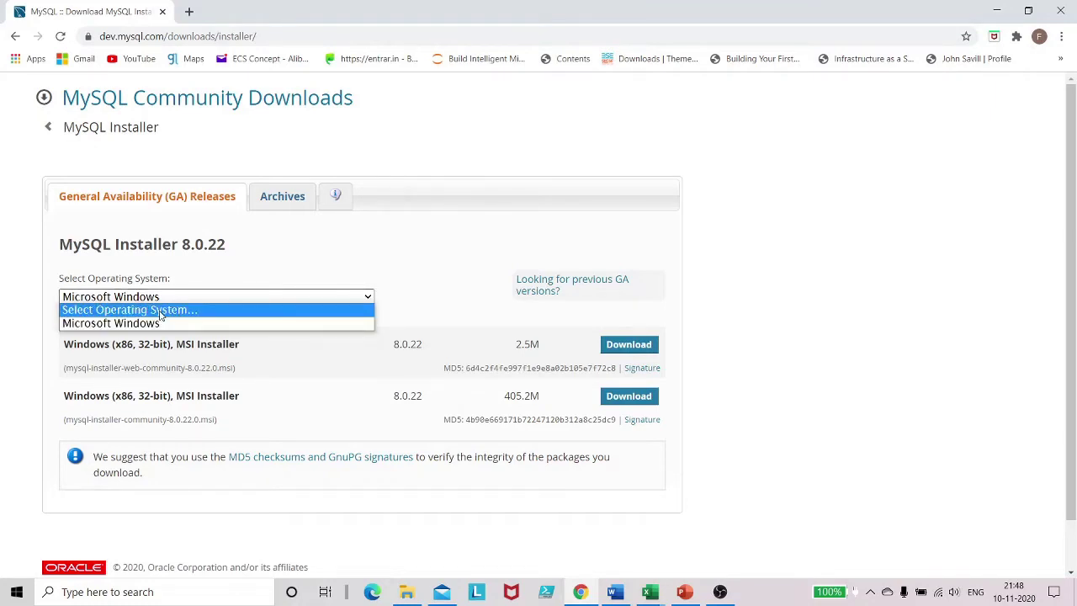
click(11, 278)
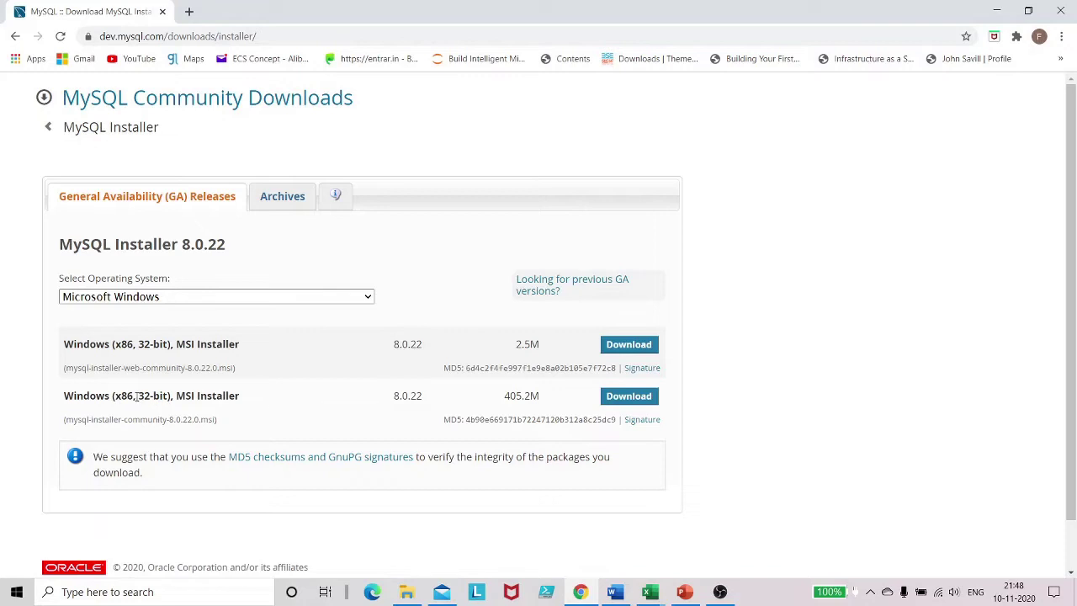
Step: Compare the installers, highlighting the 32-bit label and the full installer's 405.2M size
drag(140, 395, 169, 396)
click(240, 411)
drag(506, 403, 540, 401)
Step: Start the 405.2M installer download without signing in, cancel the duplicate save, and open Downloads
click(577, 398)
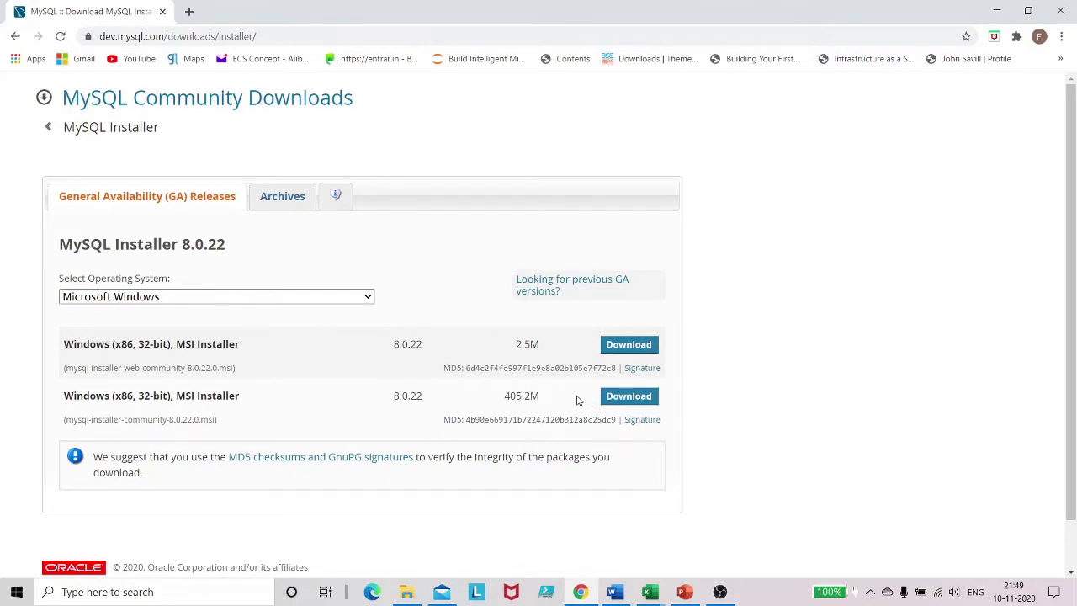
click(637, 405)
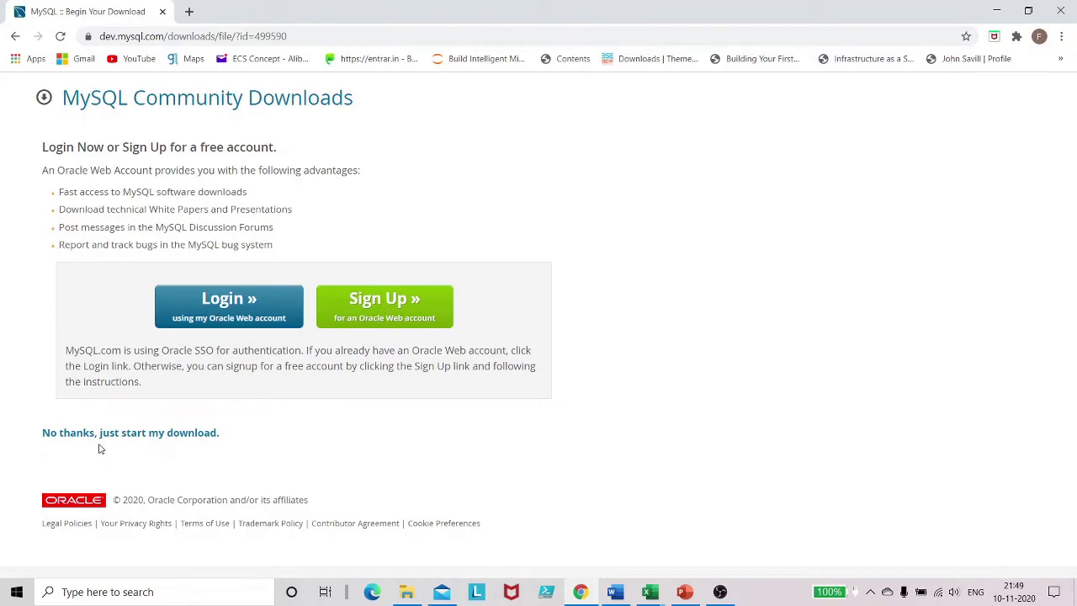
click(135, 435)
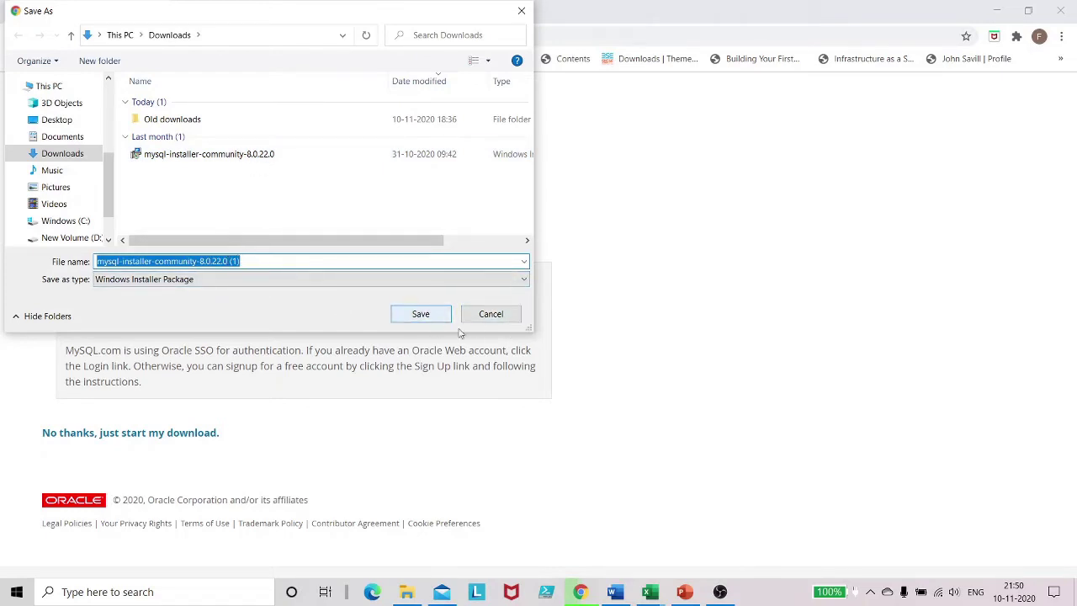
click(487, 315)
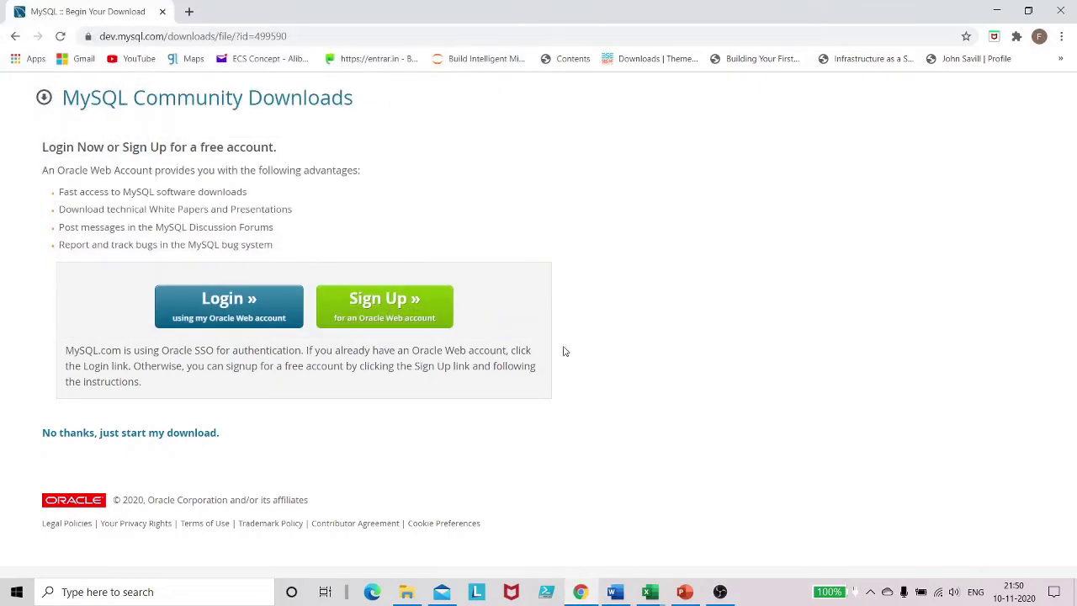
click(407, 591)
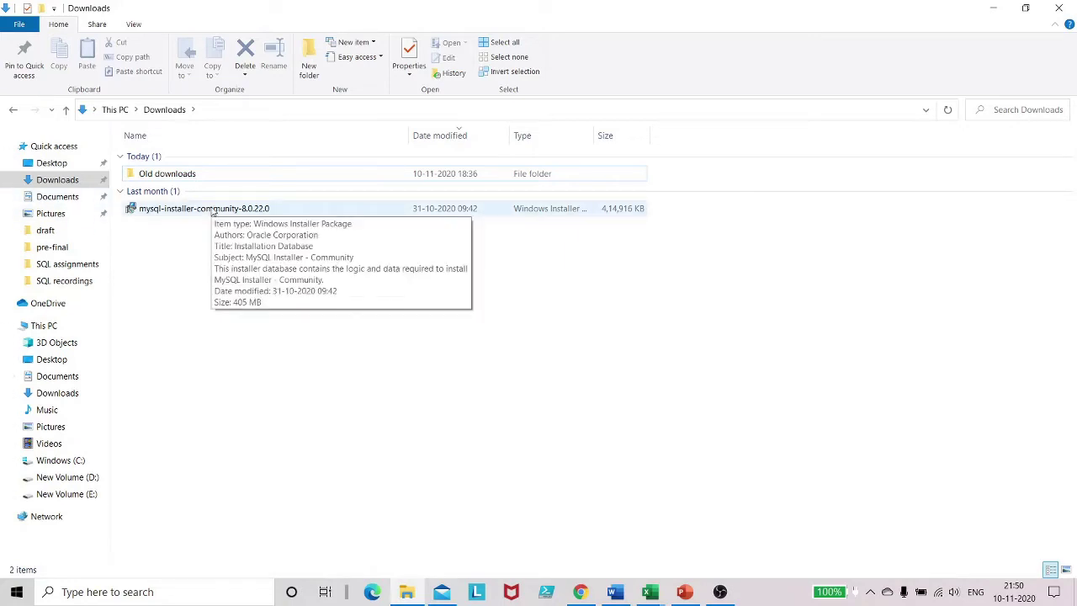
Step: Launch mysql-installer-community-8.0.22.0 from the Downloads folder
double_click(214, 210)
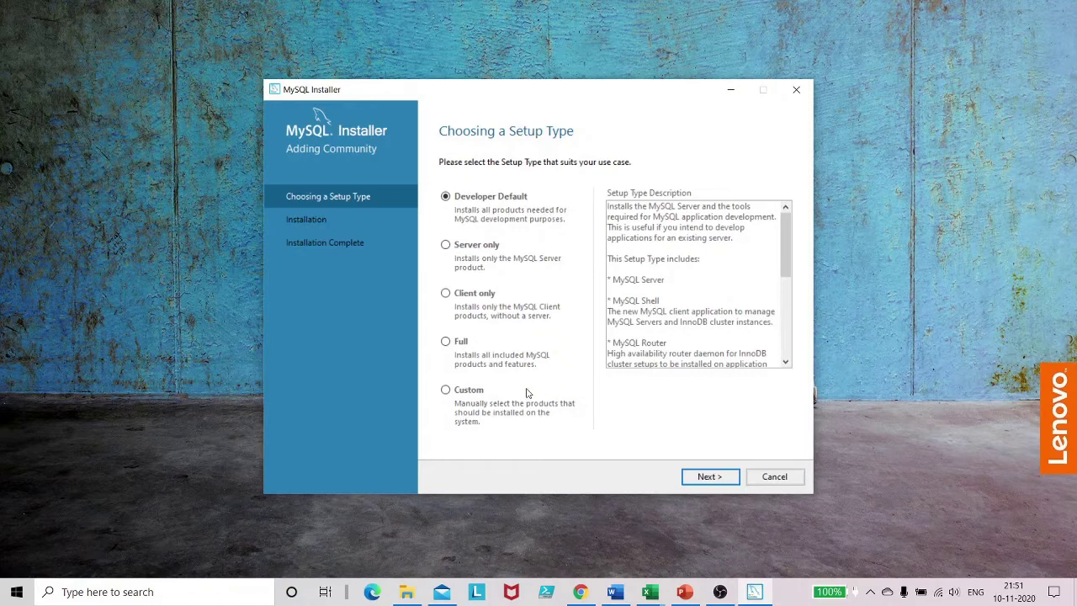
Step: Choose the Custom setup type and continue to product and feature selection
click(468, 396)
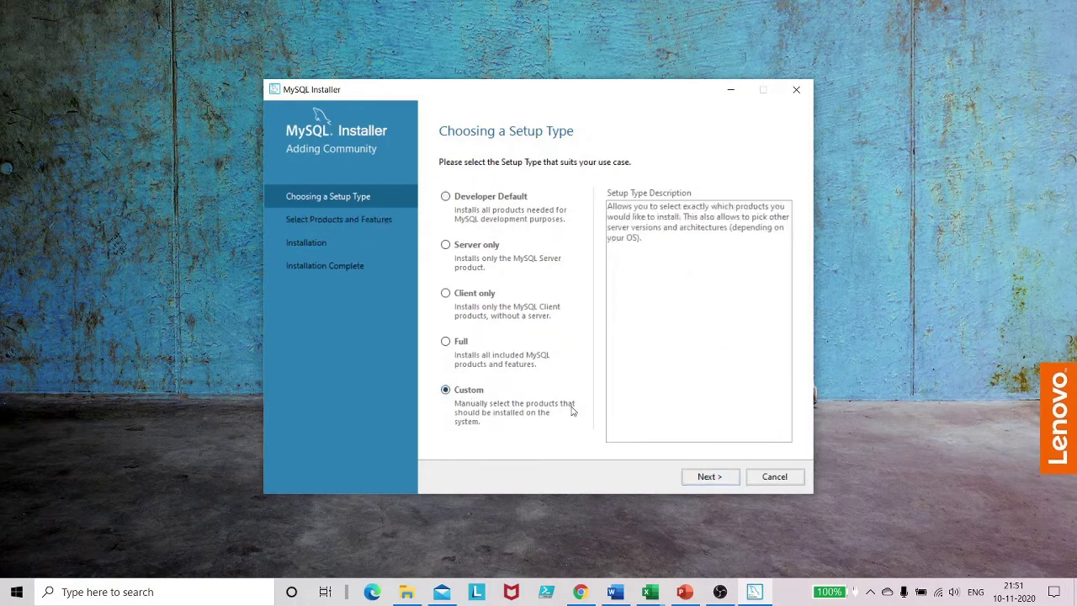
click(709, 477)
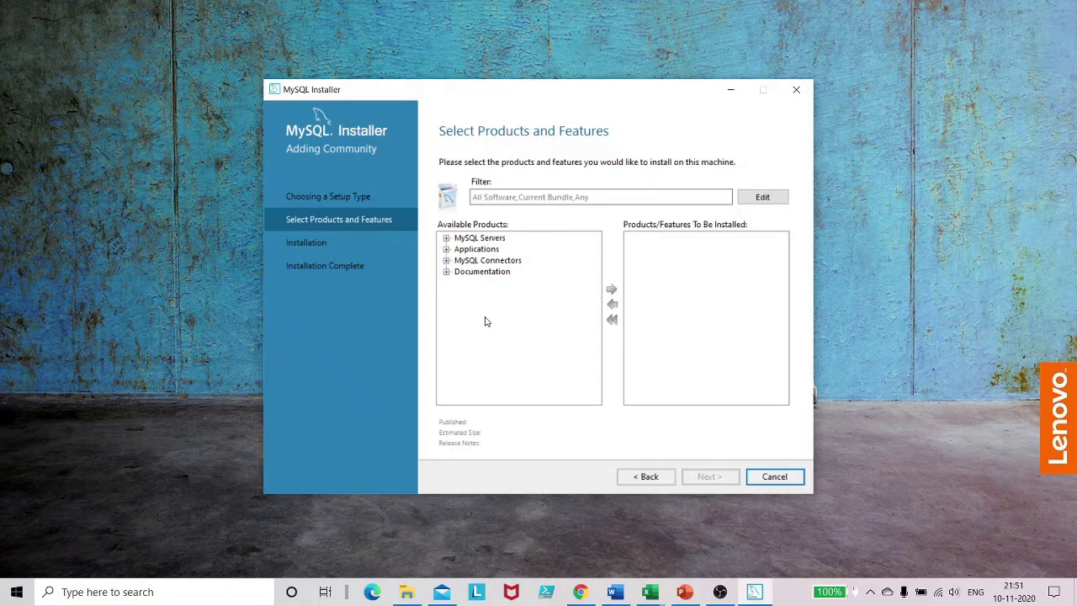
Step: Add MySQL Server 8.0.22 X64 and MySQL Workbench 8.0.22 X64 to the install list
click(446, 239)
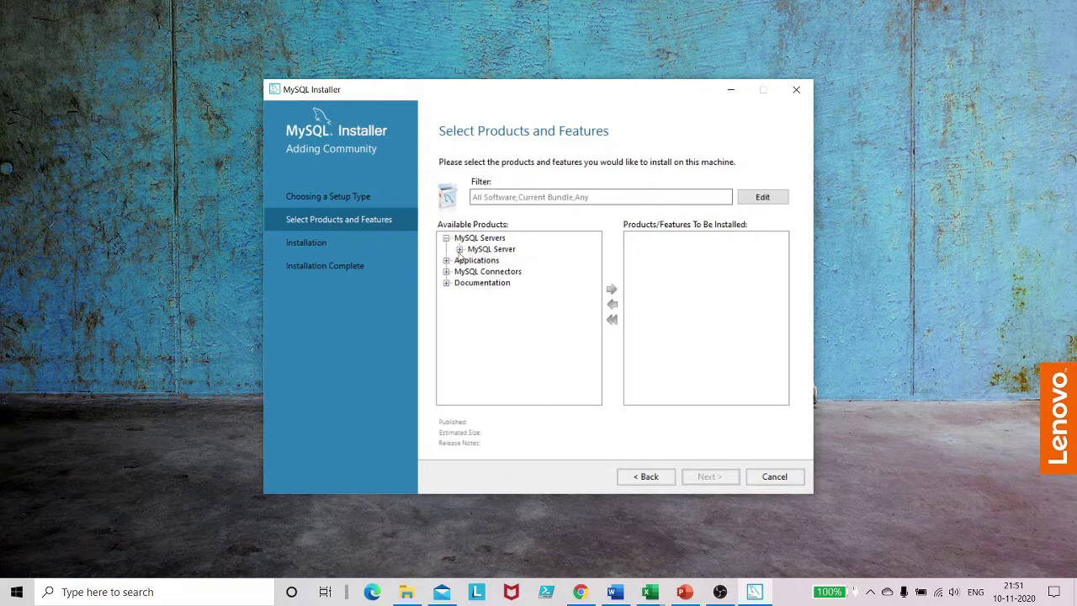
click(460, 249)
click(473, 260)
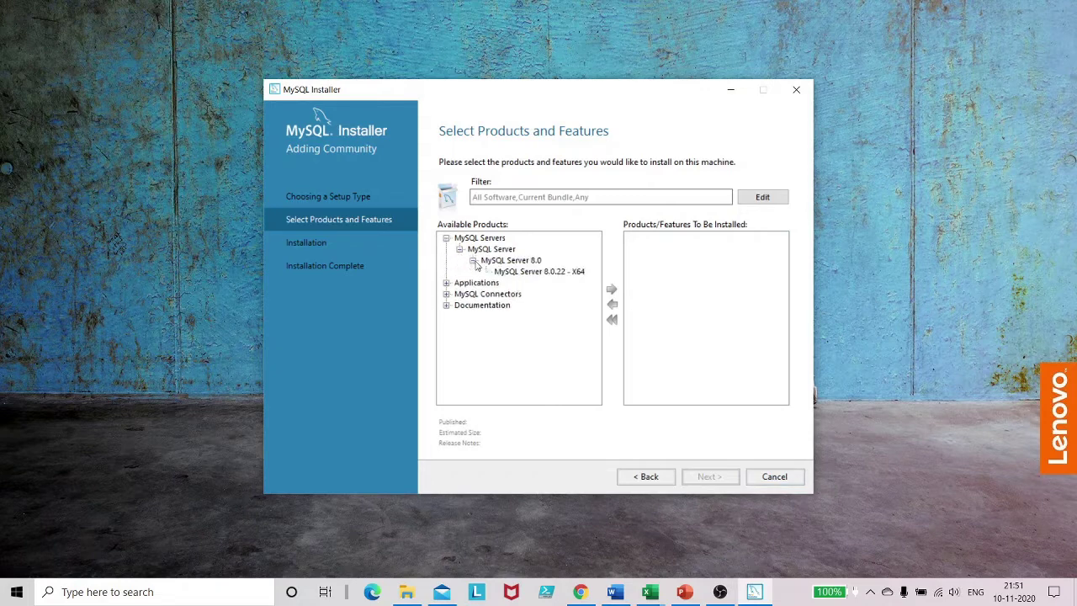
click(526, 272)
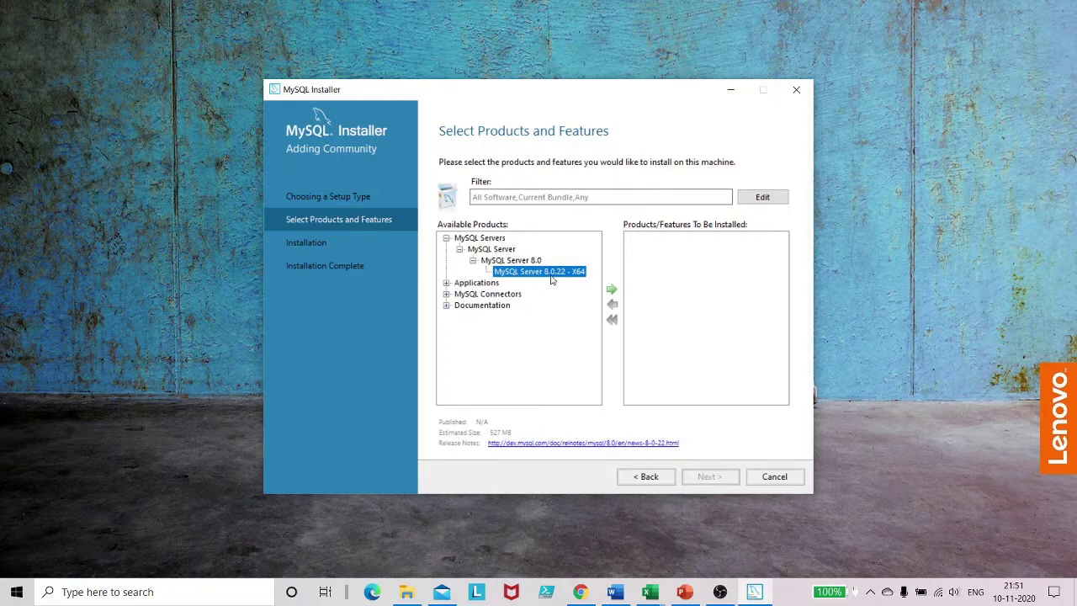
click(613, 291)
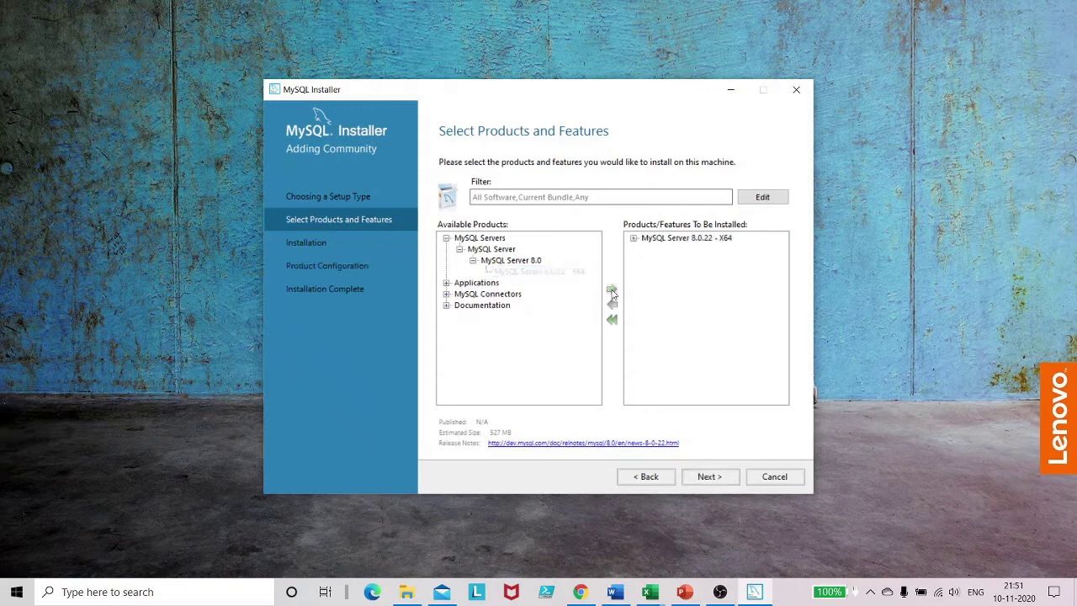
click(447, 284)
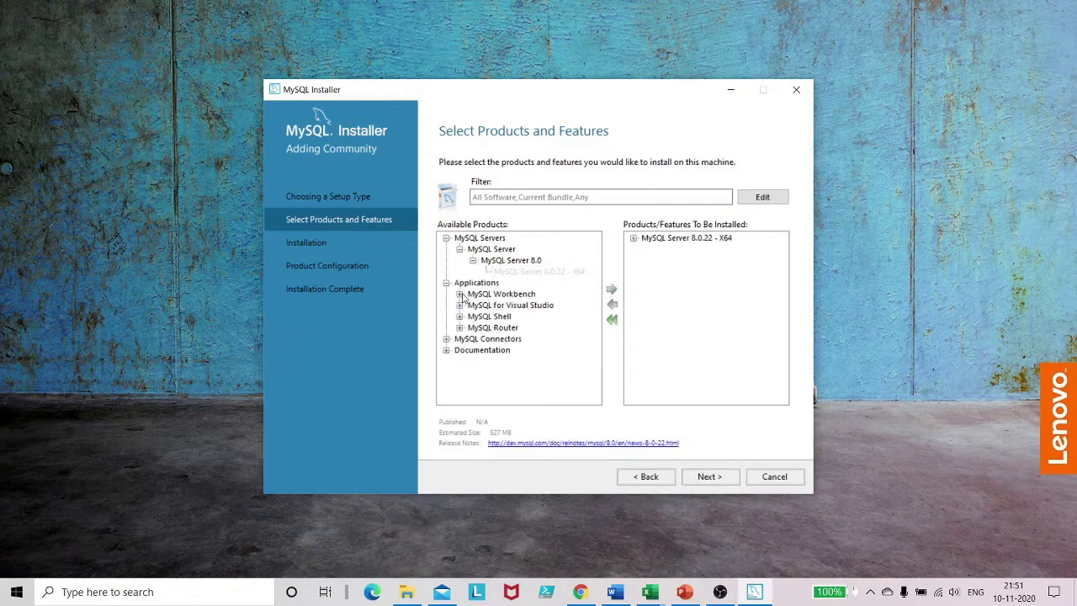
click(460, 295)
click(473, 305)
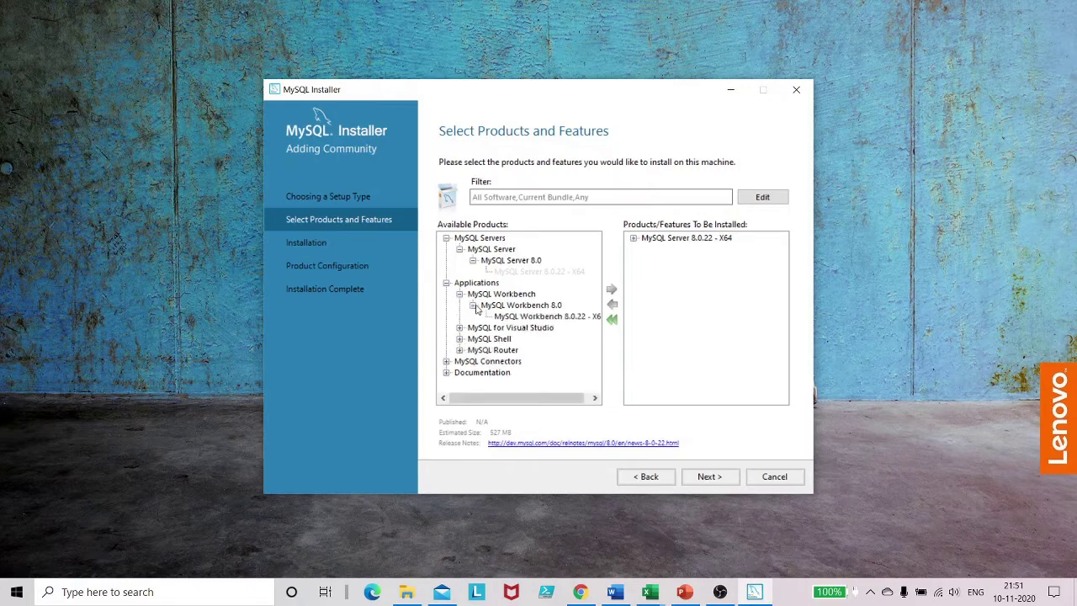
click(521, 317)
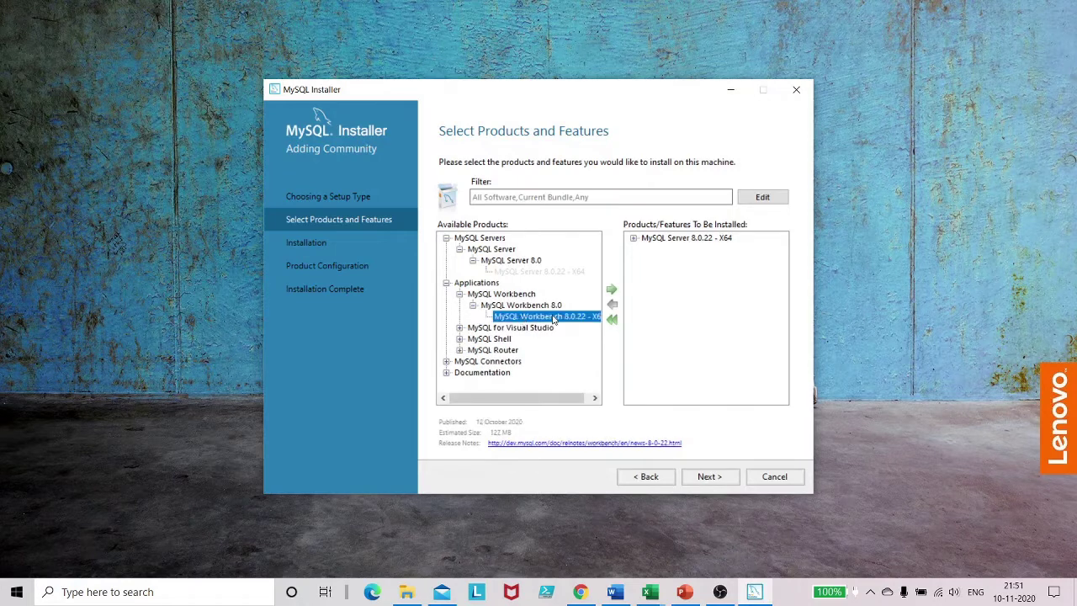
click(612, 290)
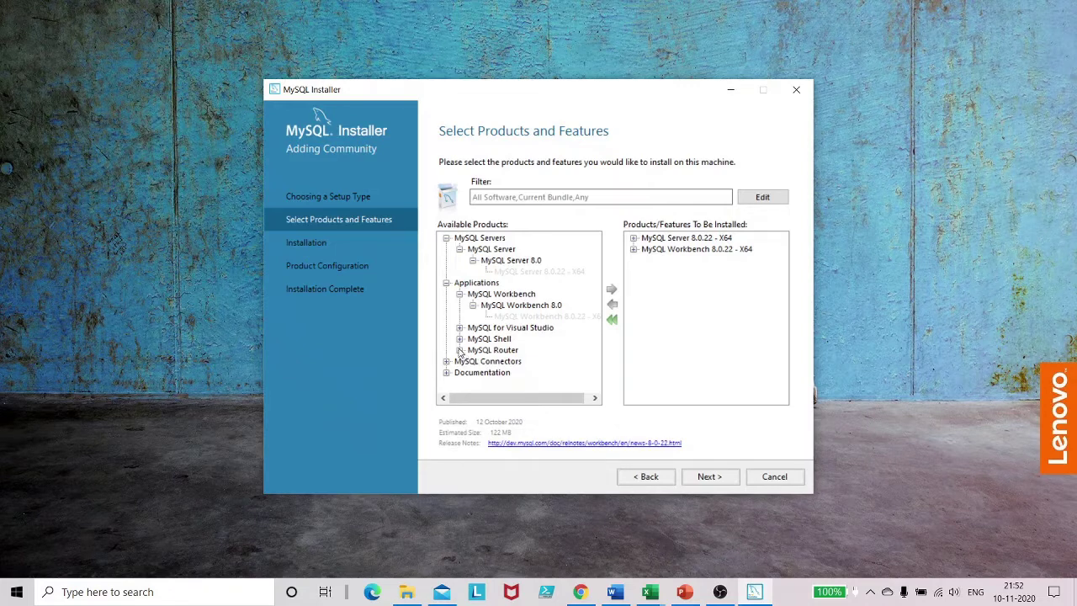
Step: Add MySQL Router 8.0.22 X64 and Connector/Python 8.0.22 to the install list
click(460, 350)
click(473, 361)
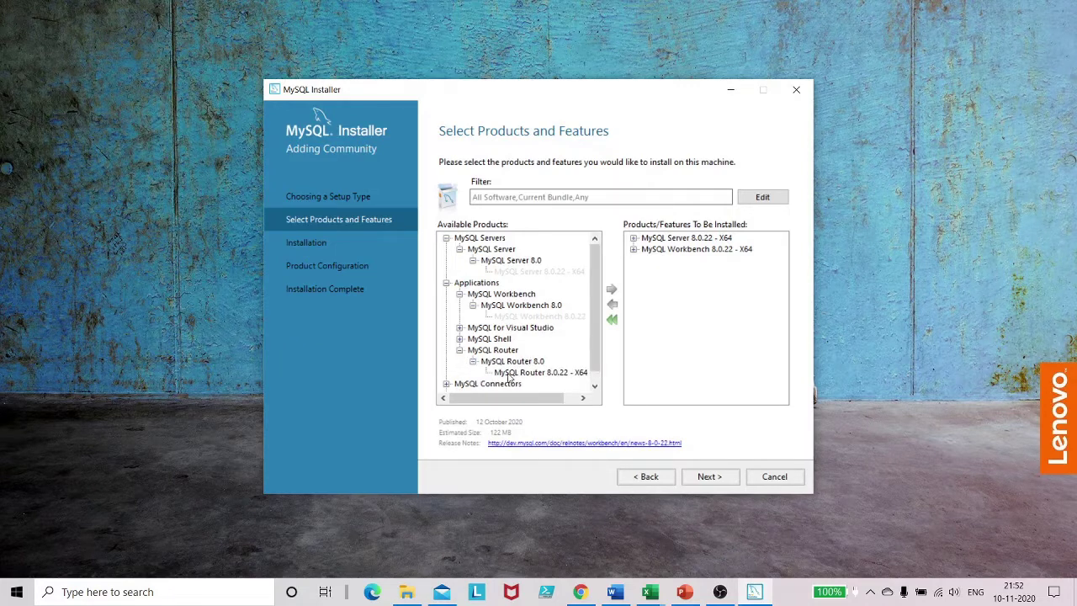
click(507, 373)
click(612, 289)
scroll(519, 335, down, 1)
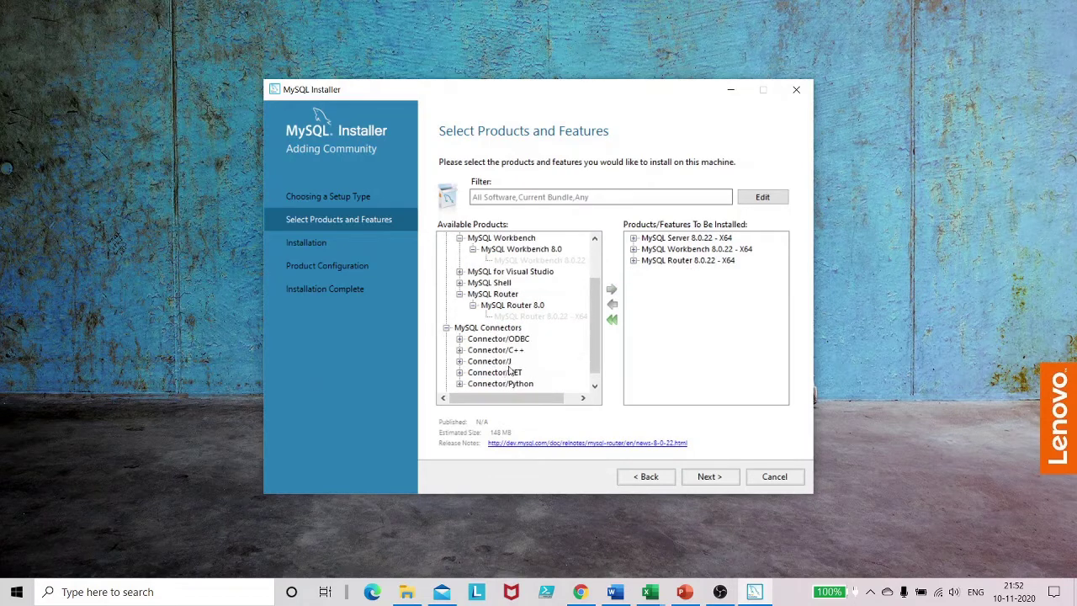
scroll(554, 353, down, 1)
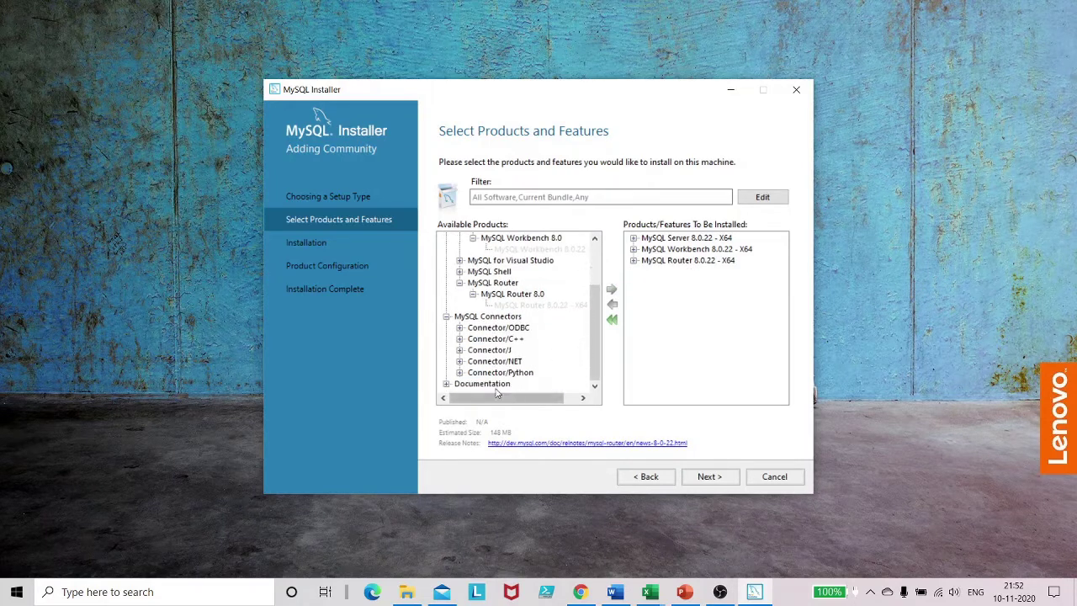
click(460, 373)
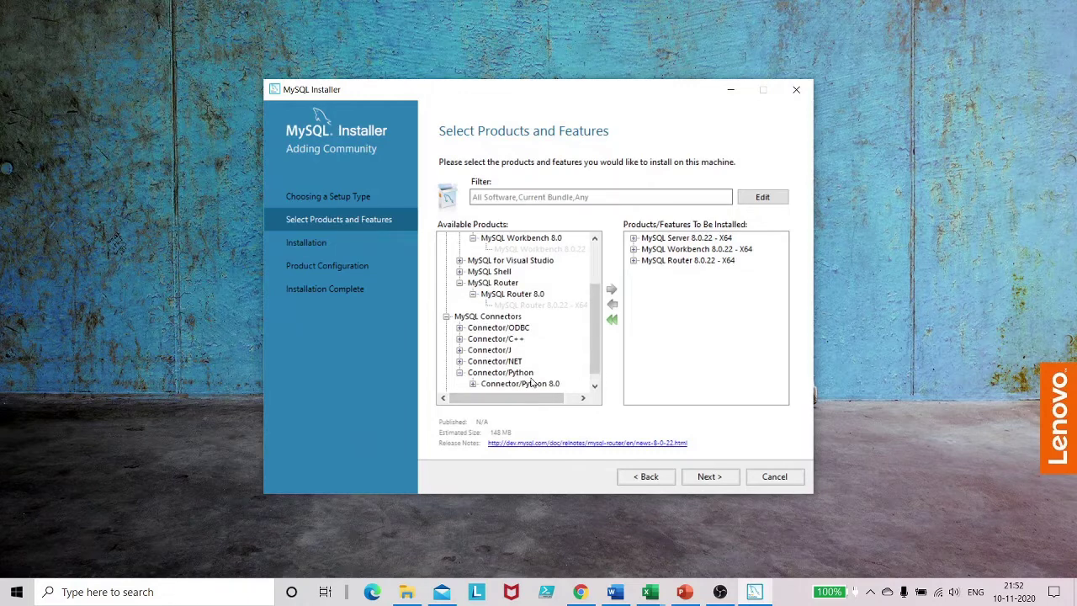
click(473, 384)
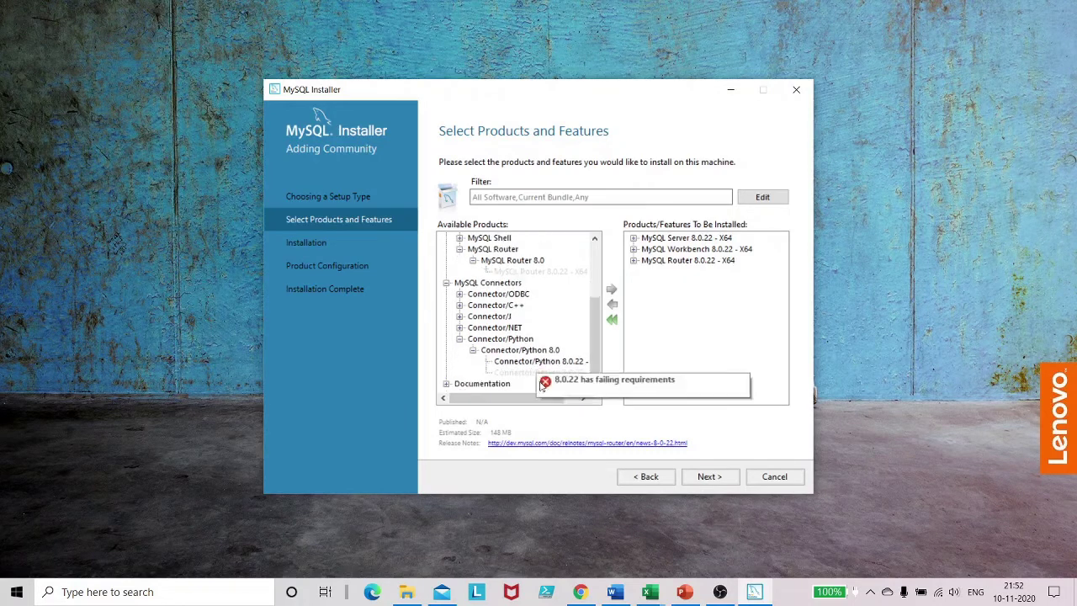
click(540, 365)
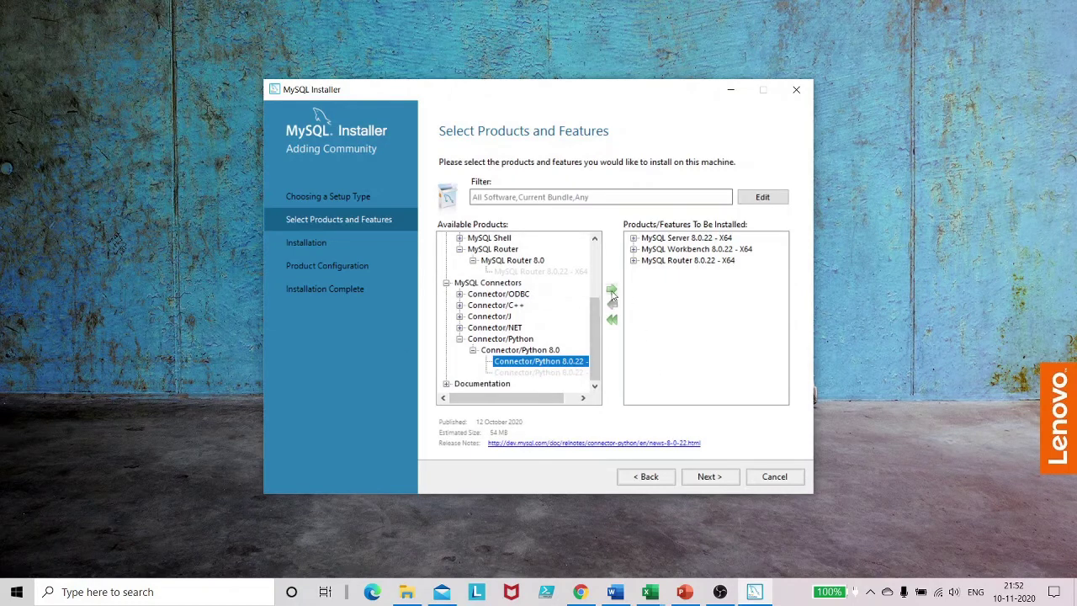
click(612, 292)
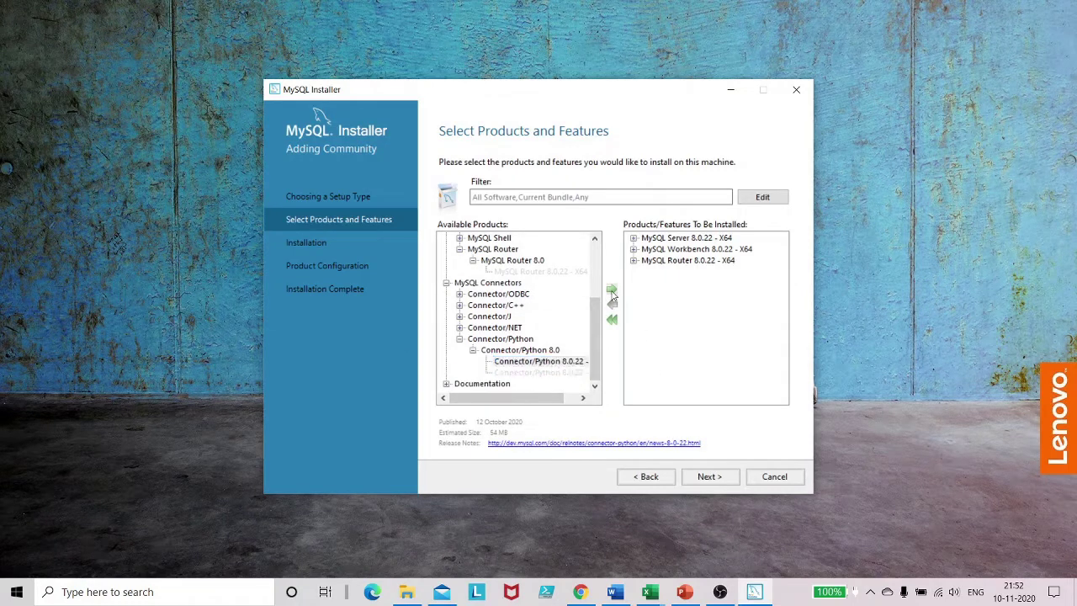
Step: Add MySQL Documentation 8.0.22 and Samples and Examples 8.0.22 to the install list
click(446, 385)
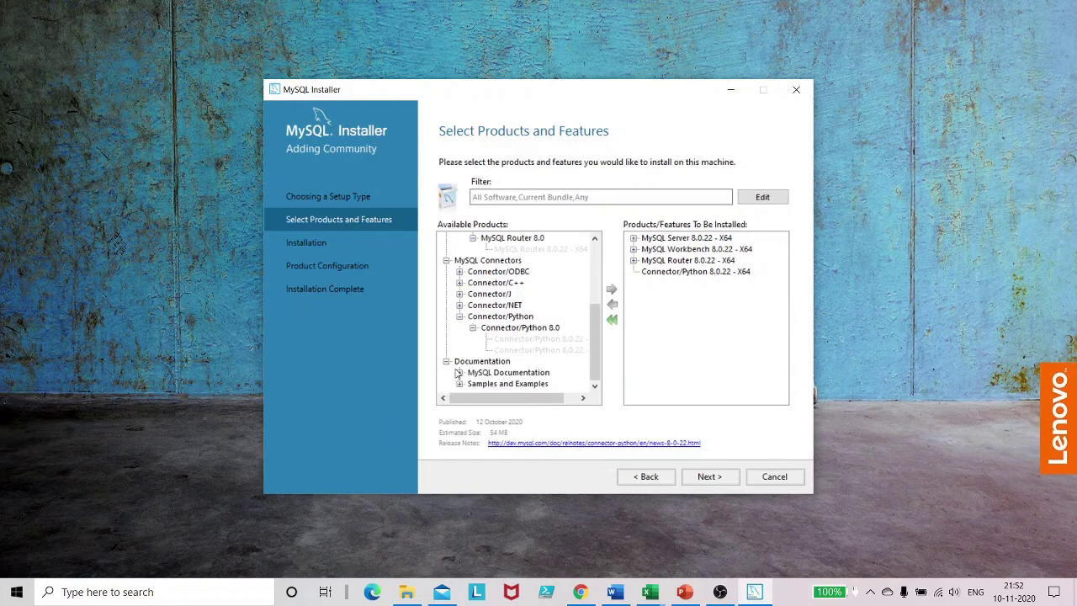
click(460, 372)
click(474, 384)
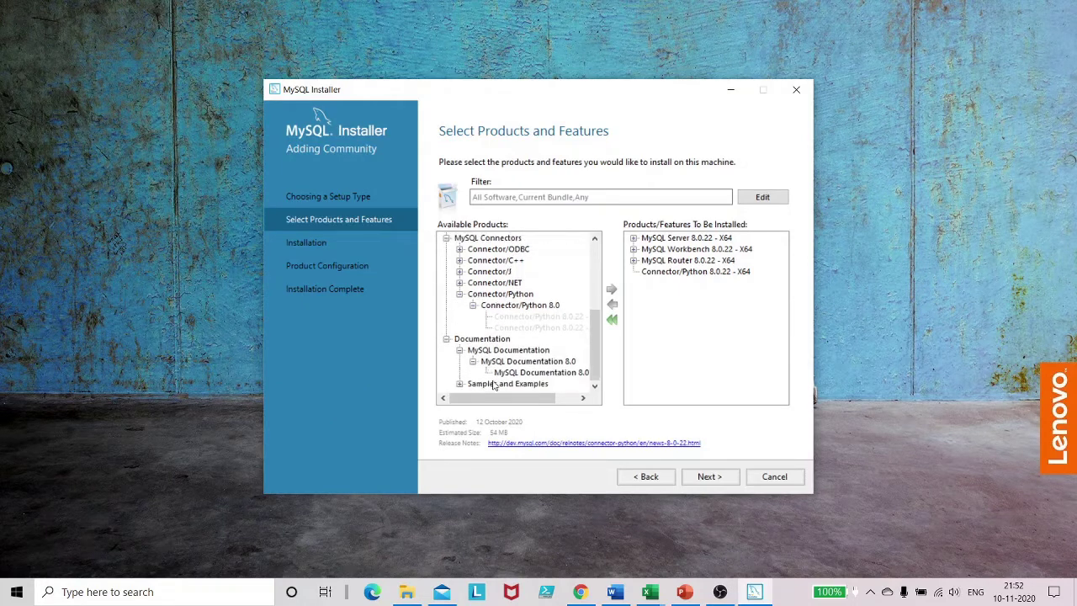
click(515, 372)
click(611, 289)
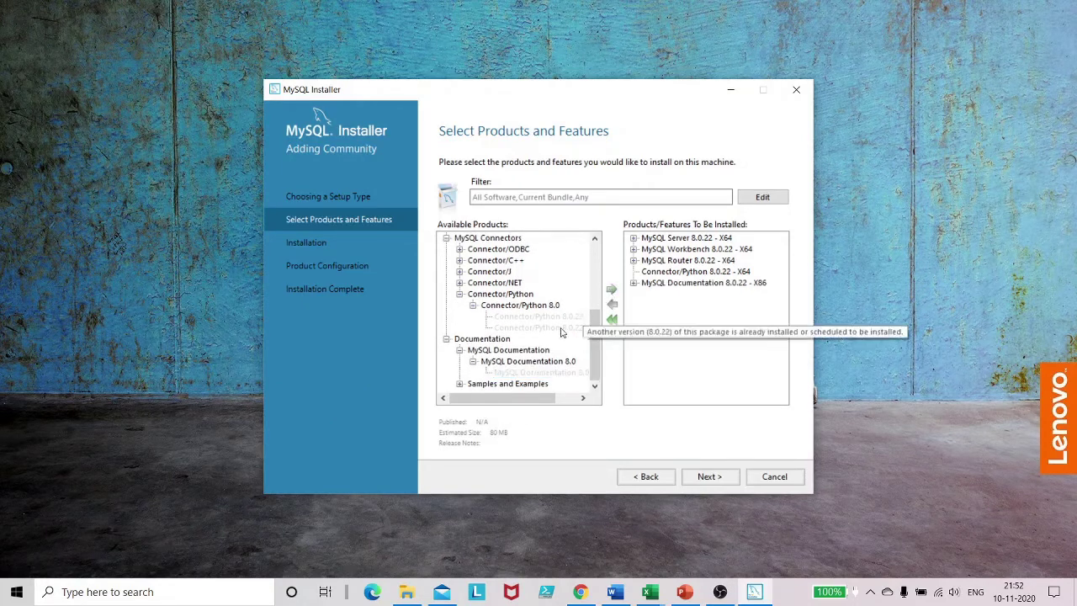
click(461, 384)
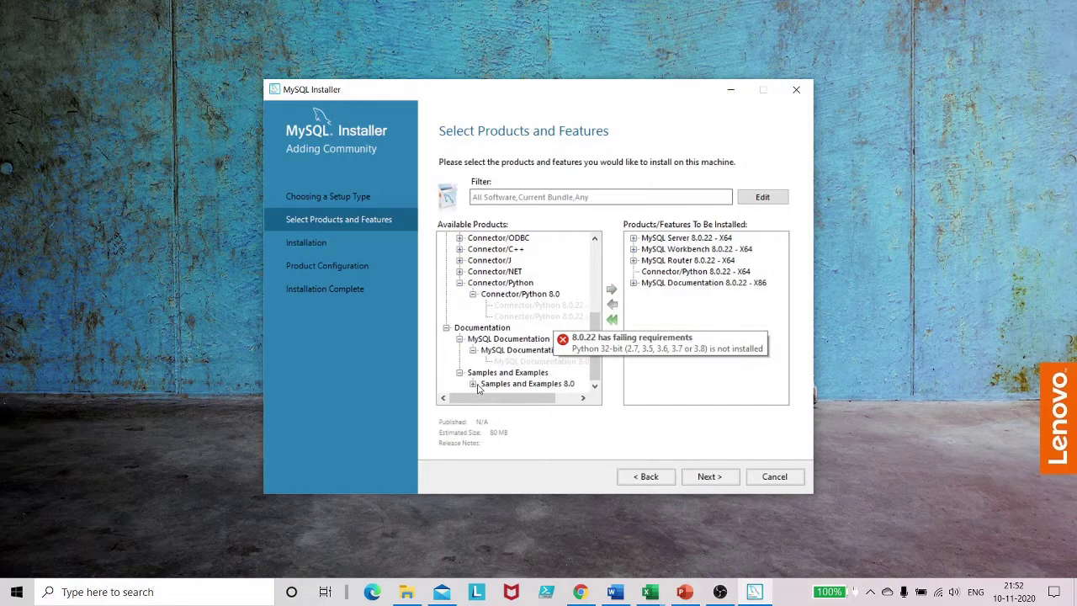
click(474, 385)
click(536, 384)
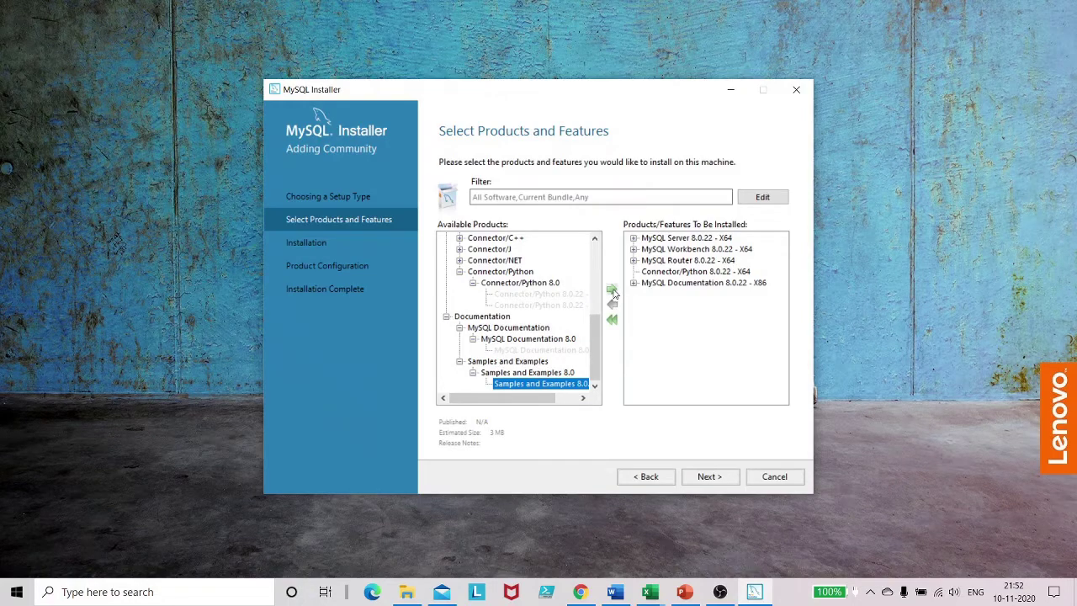
click(611, 290)
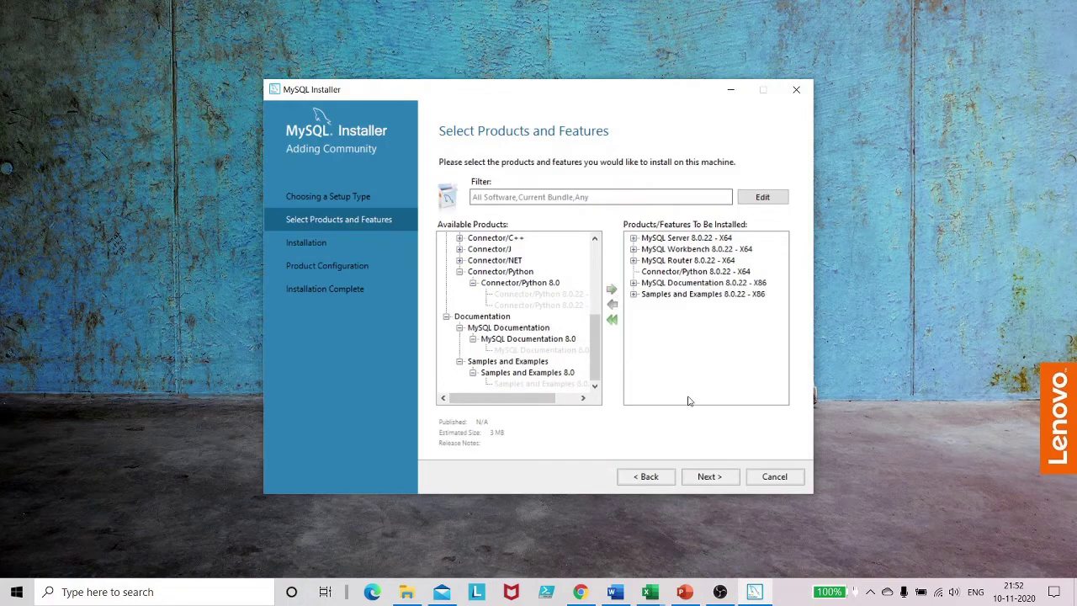
Step: Install the six queued 8.0.22 products and proceed to Product Configuration
click(710, 478)
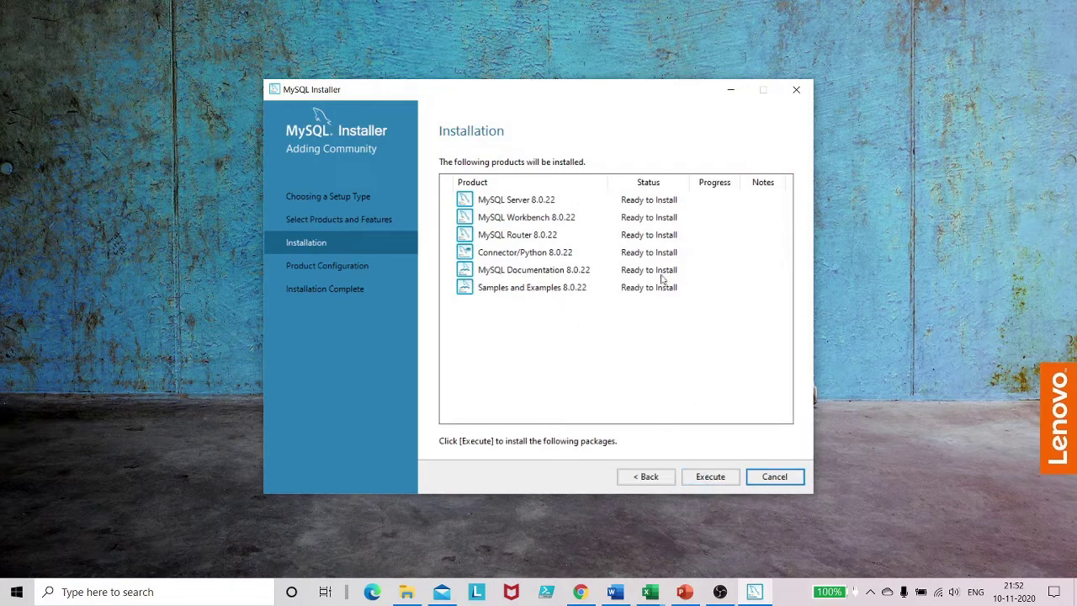
click(711, 477)
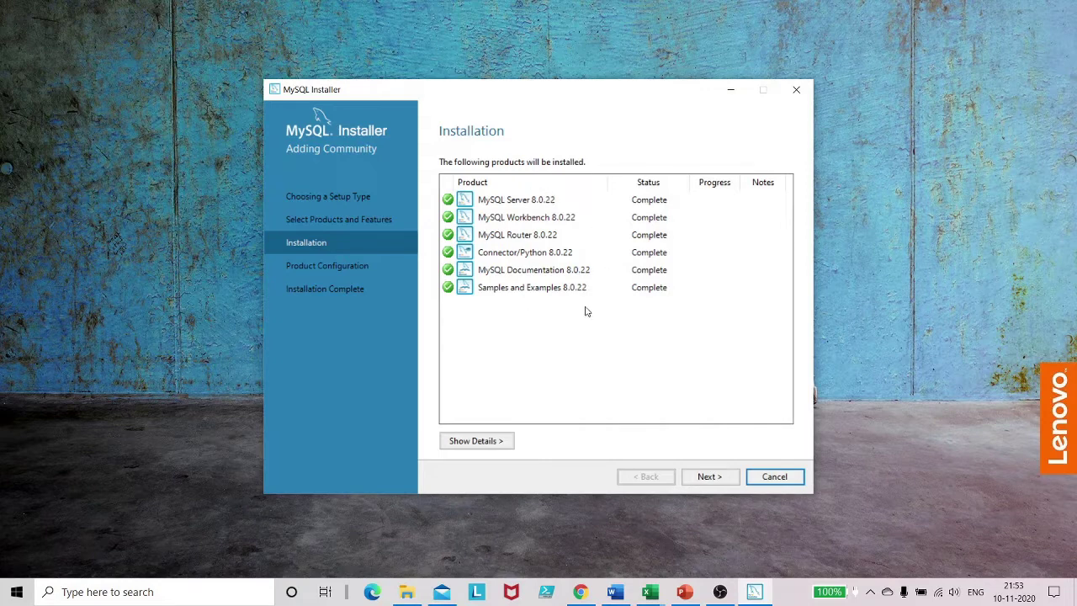
click(714, 478)
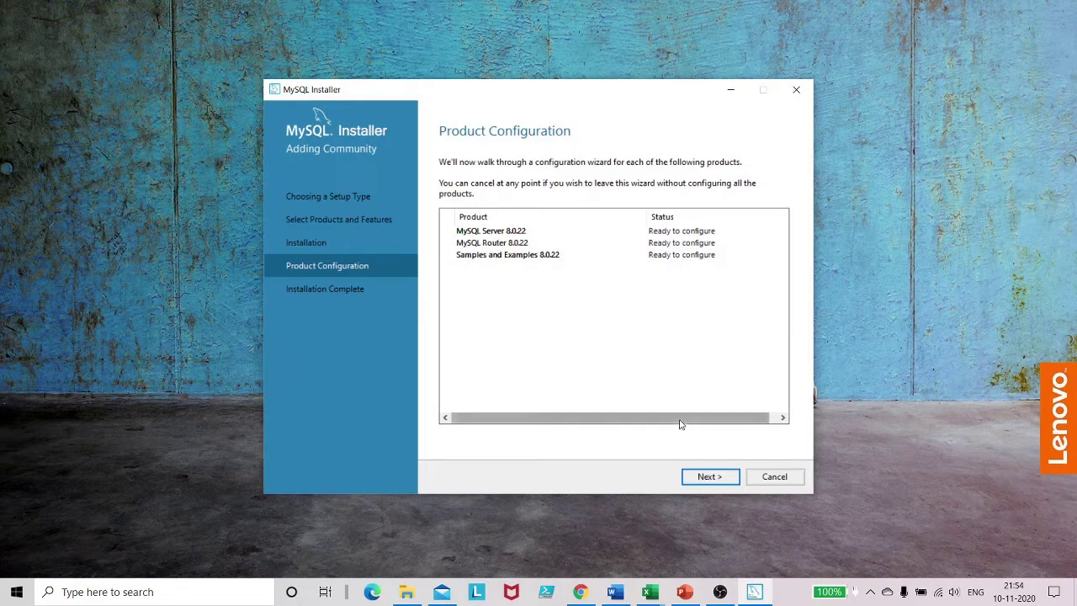
Step: Begin MySQL Server setup, accepting the Development Computer type and port 3306 networking
click(722, 477)
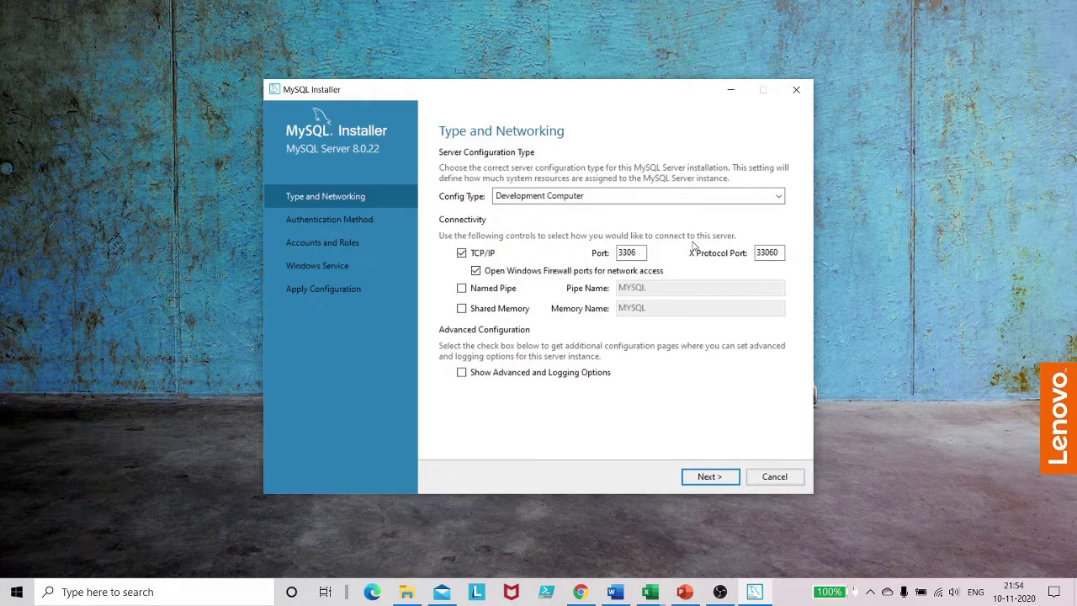
click(711, 477)
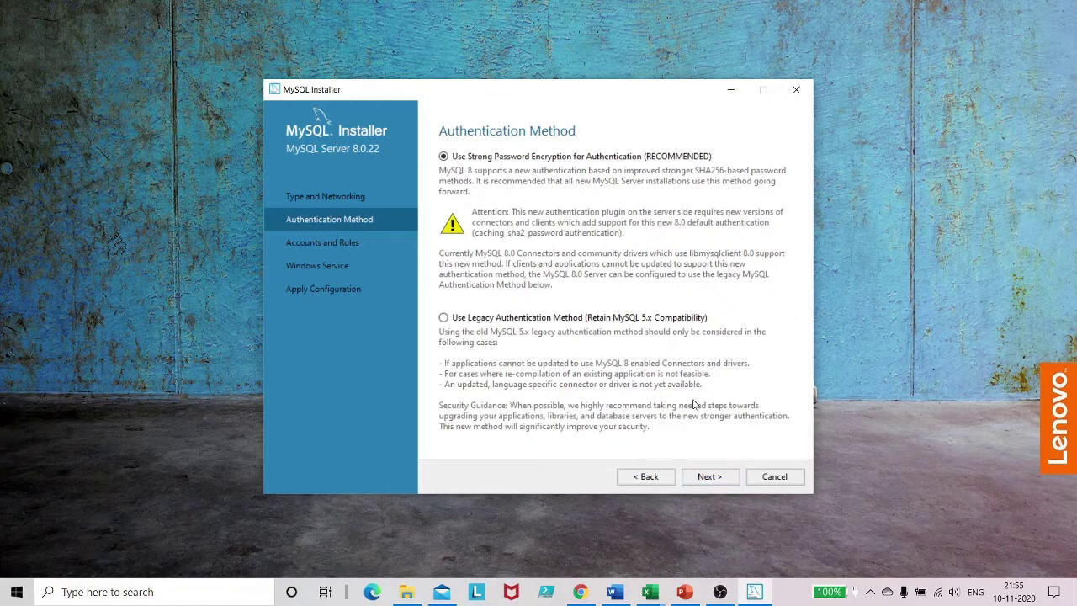
Step: Keep Strong Password Encryption, then enter and confirm the root account password
click(709, 477)
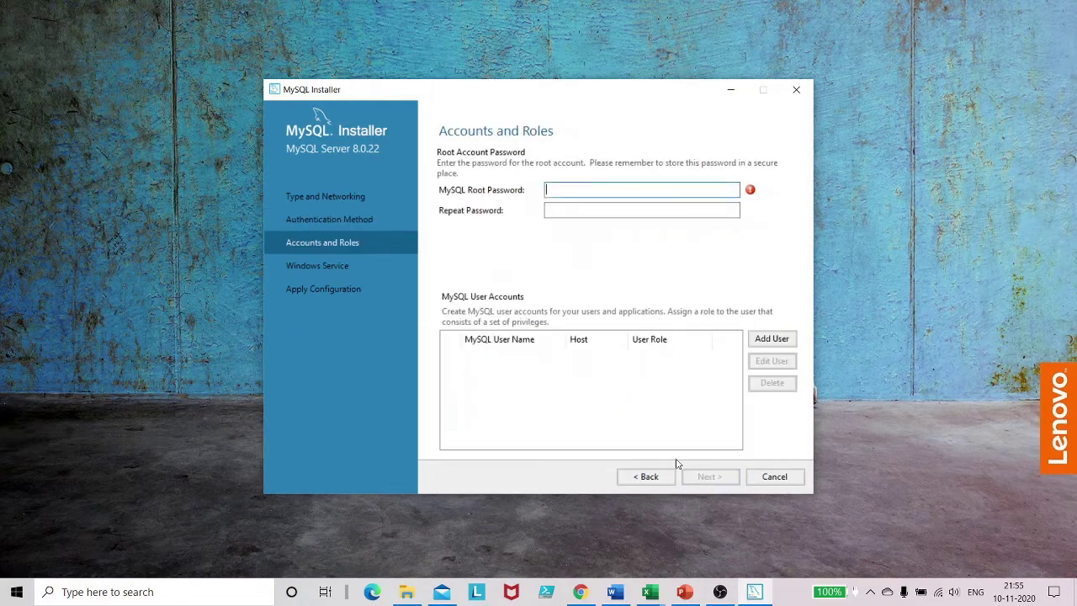
click(570, 189)
text(••••••••)
key(Tab)
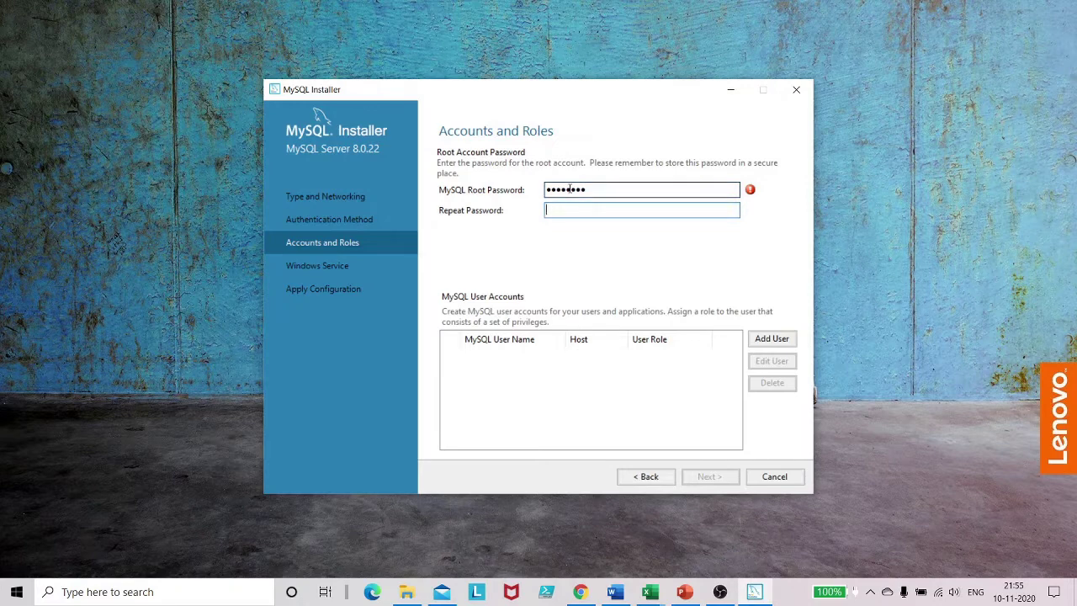
text(••••••••)
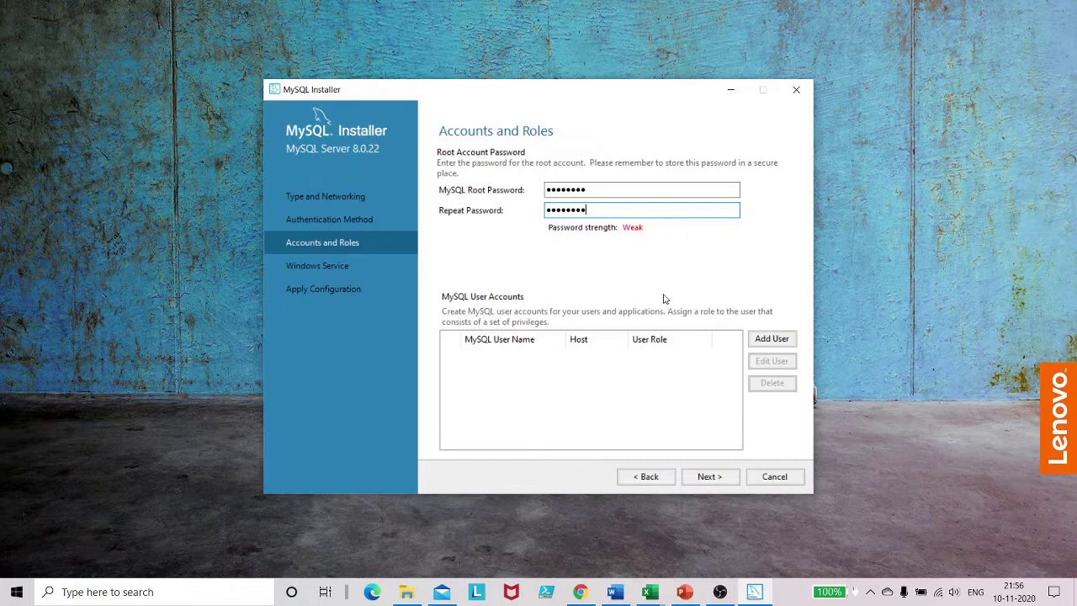
click(718, 478)
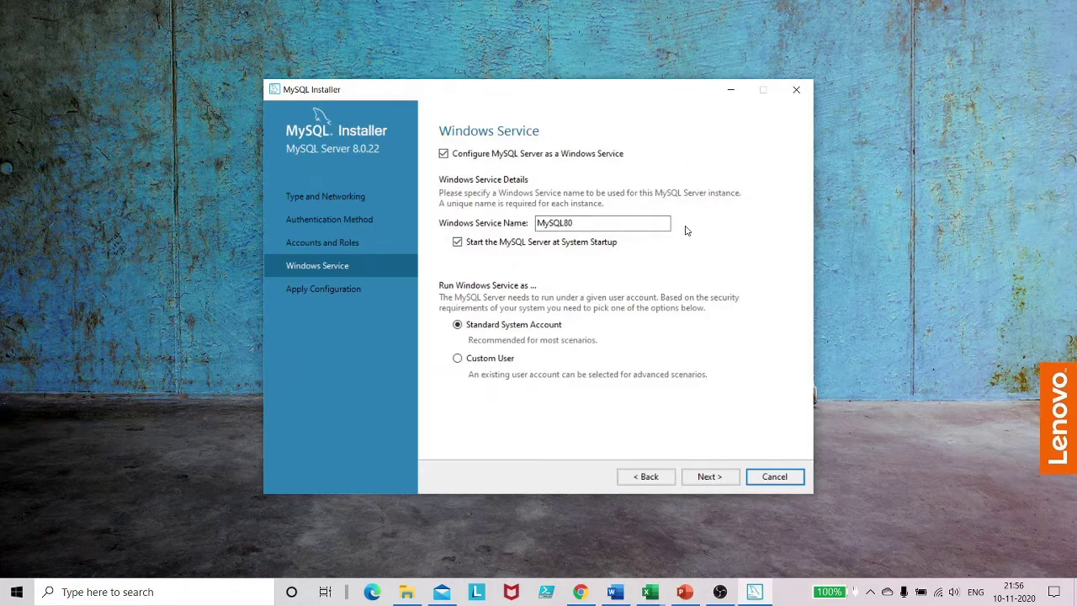
Step: Accept the MySQL80 Windows service settings and execute the server configuration to completion
click(711, 478)
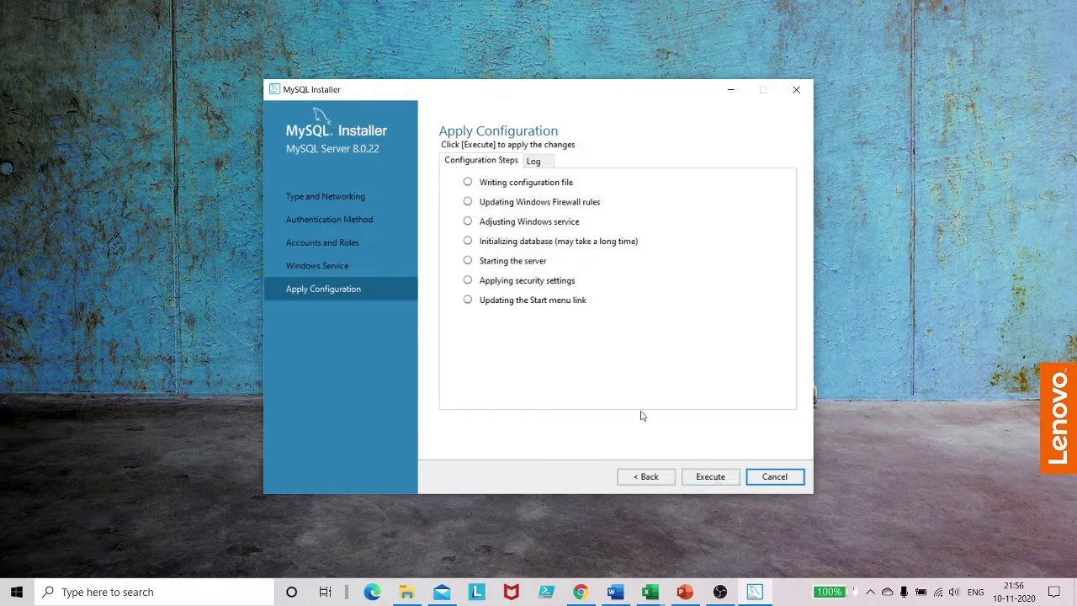
click(710, 477)
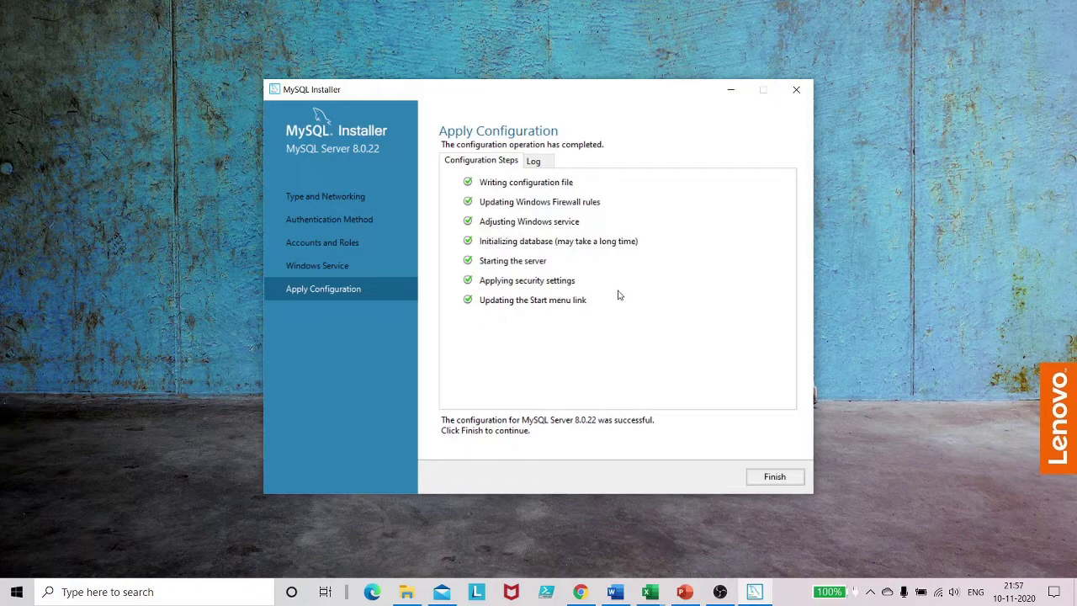
click(768, 479)
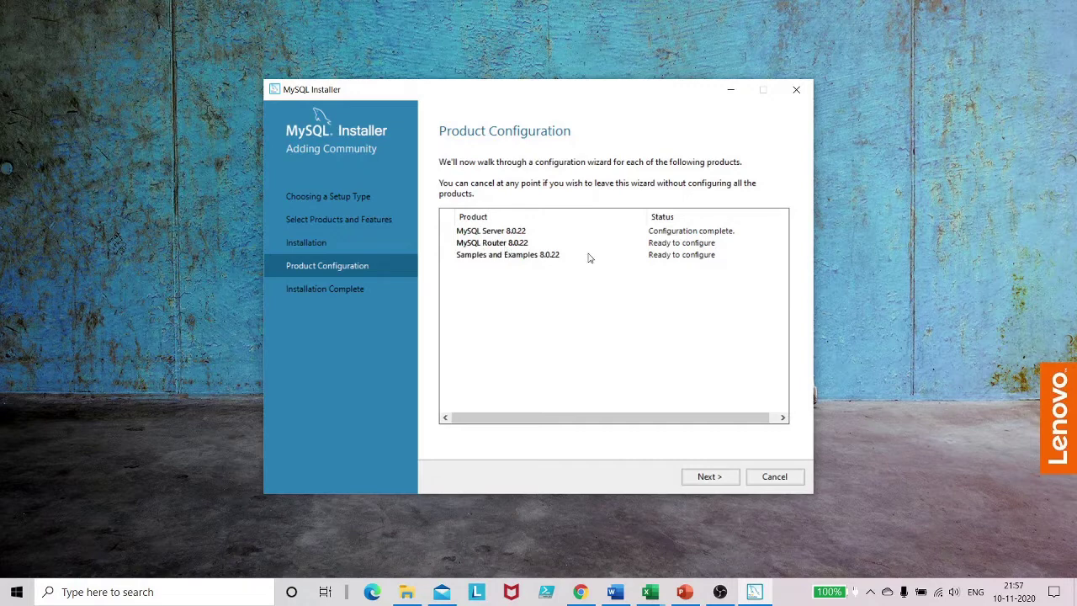
Step: Skip MySQL Router setup so it shows Configuration not needed
click(711, 478)
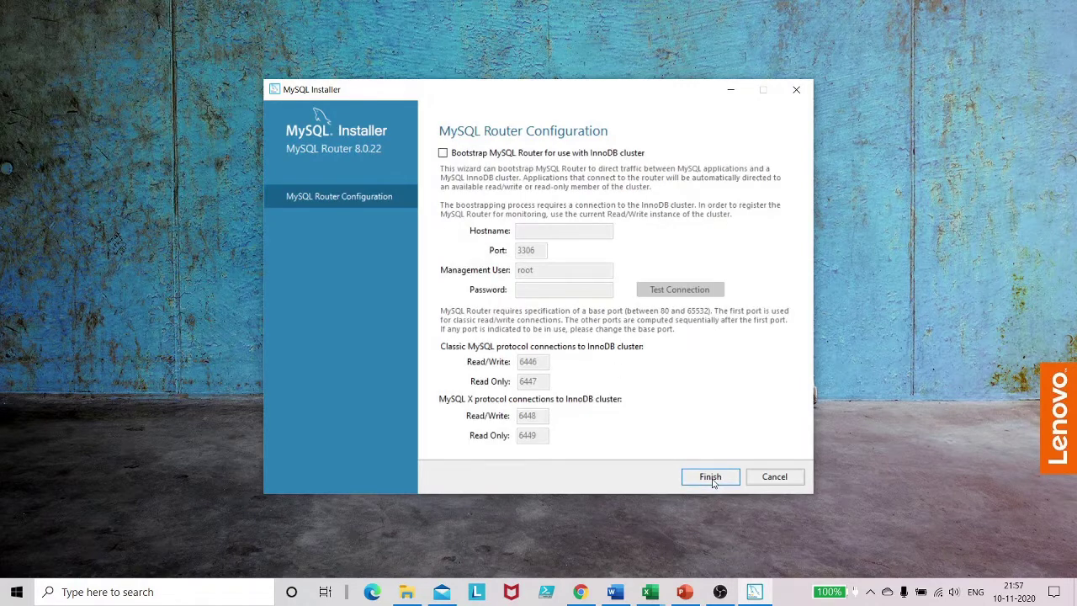
click(711, 477)
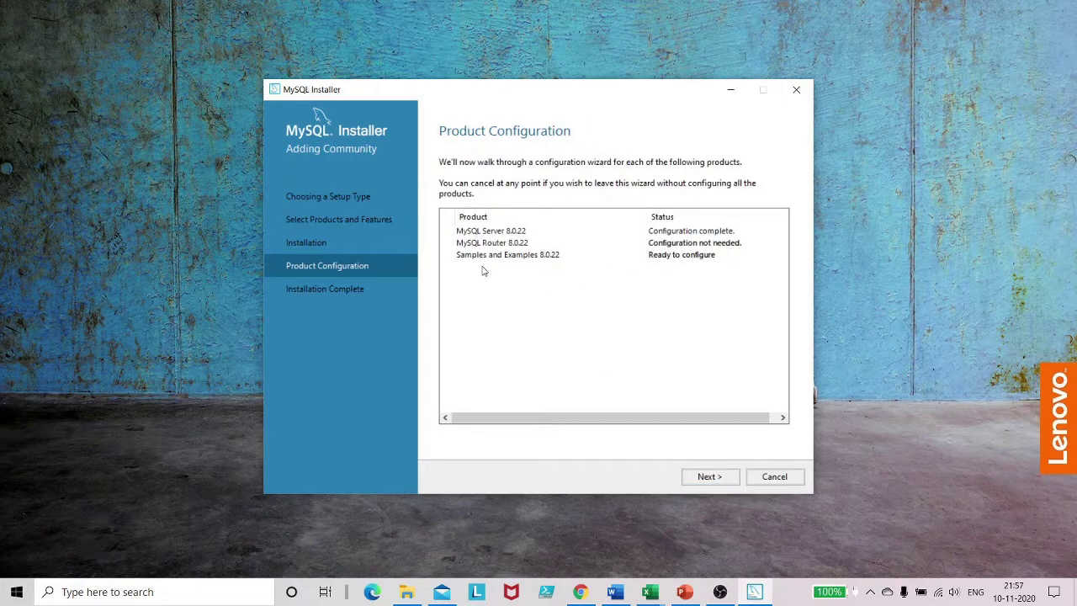
click(707, 477)
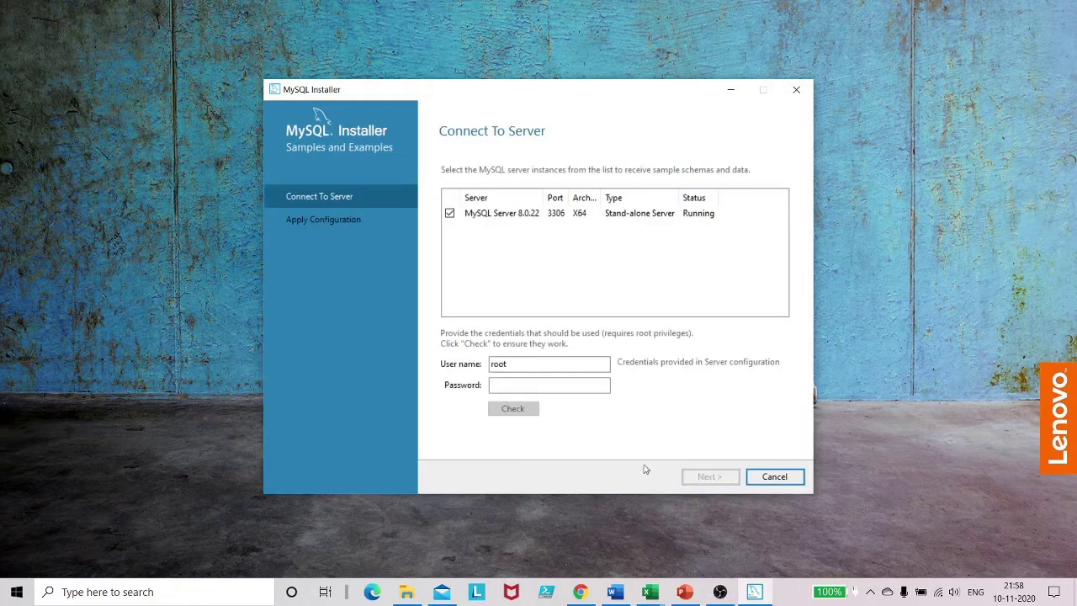
Step: Configure Samples and Examples 8.0.22 by verifying the root password and applying the configuration
click(522, 385)
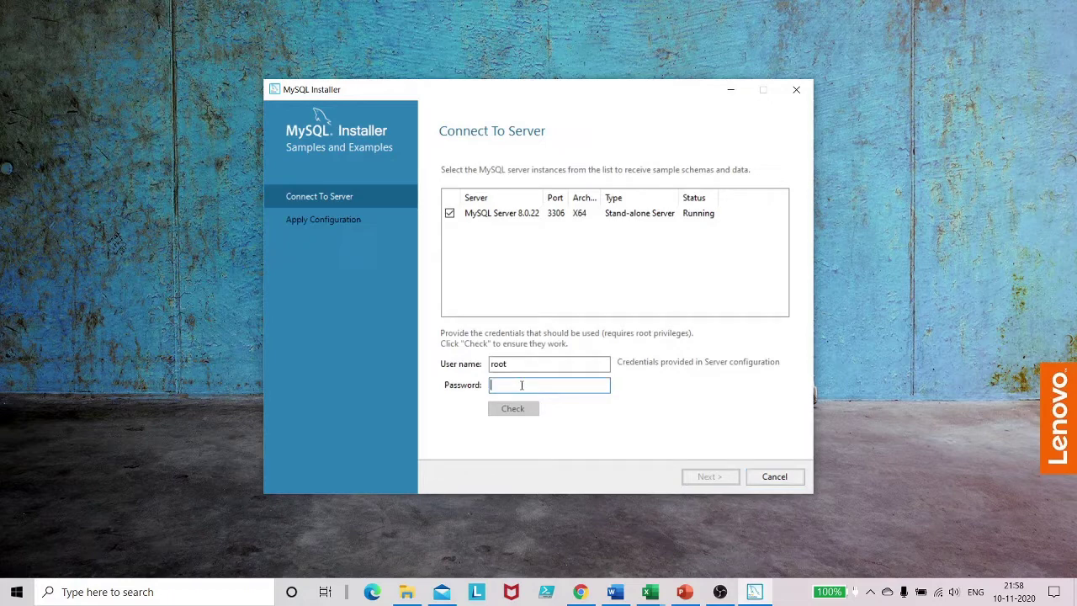
text(12345678)
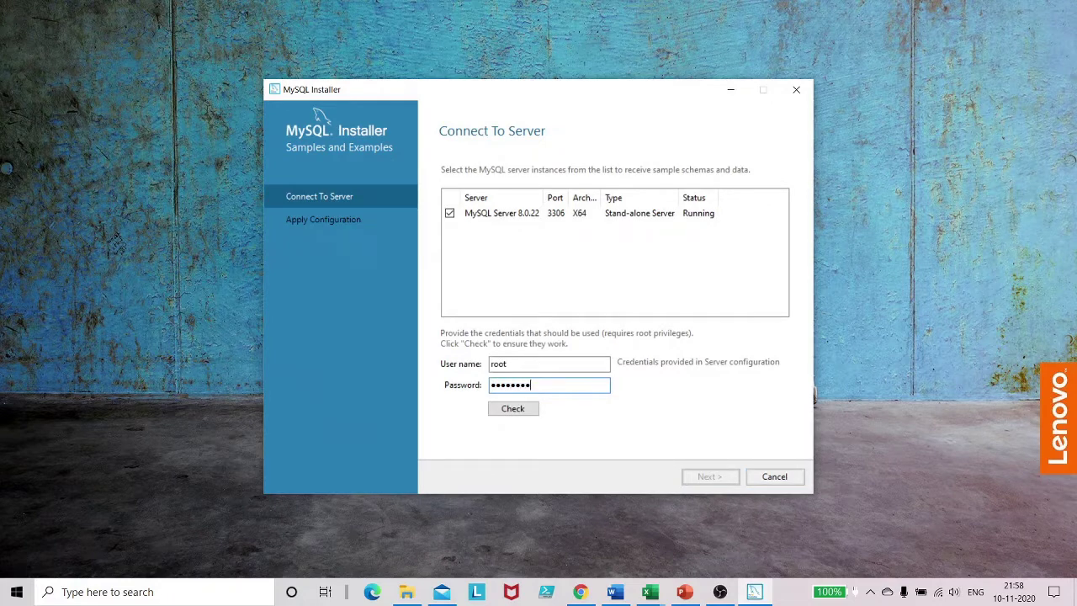
click(513, 409)
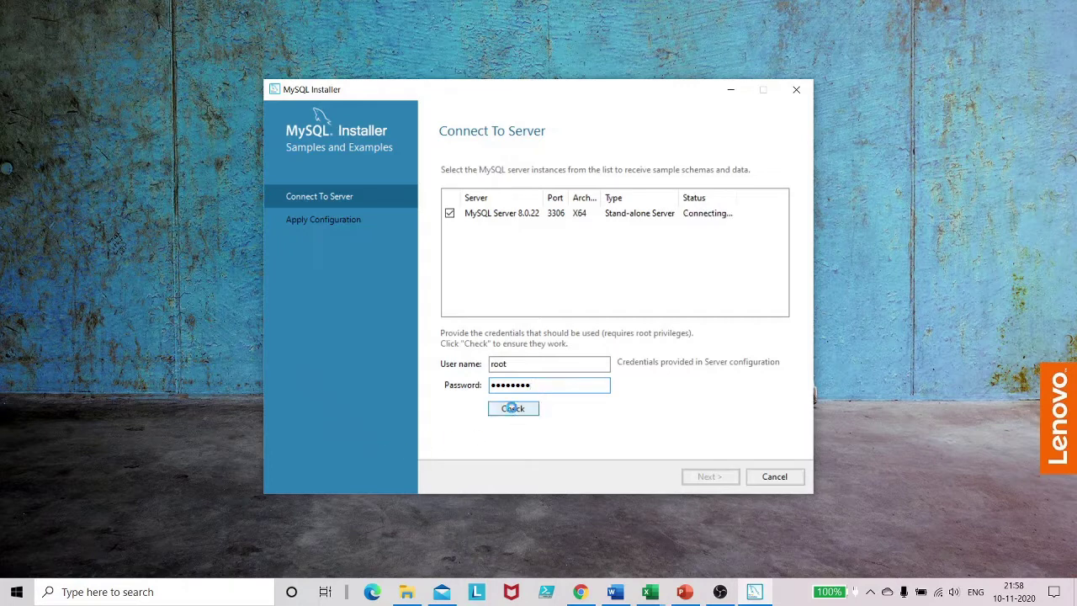
click(707, 479)
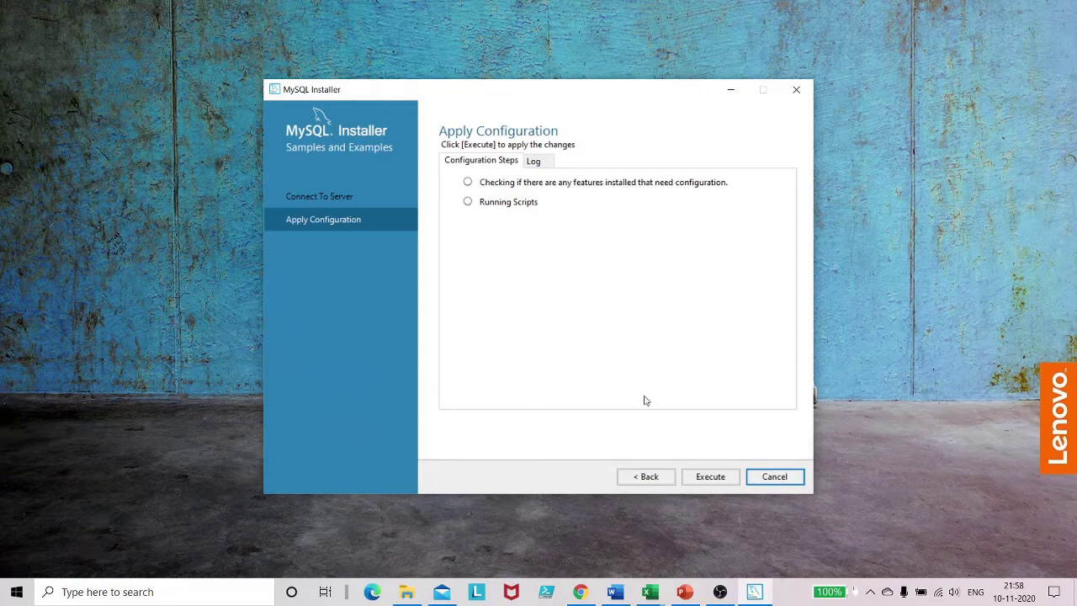
click(710, 478)
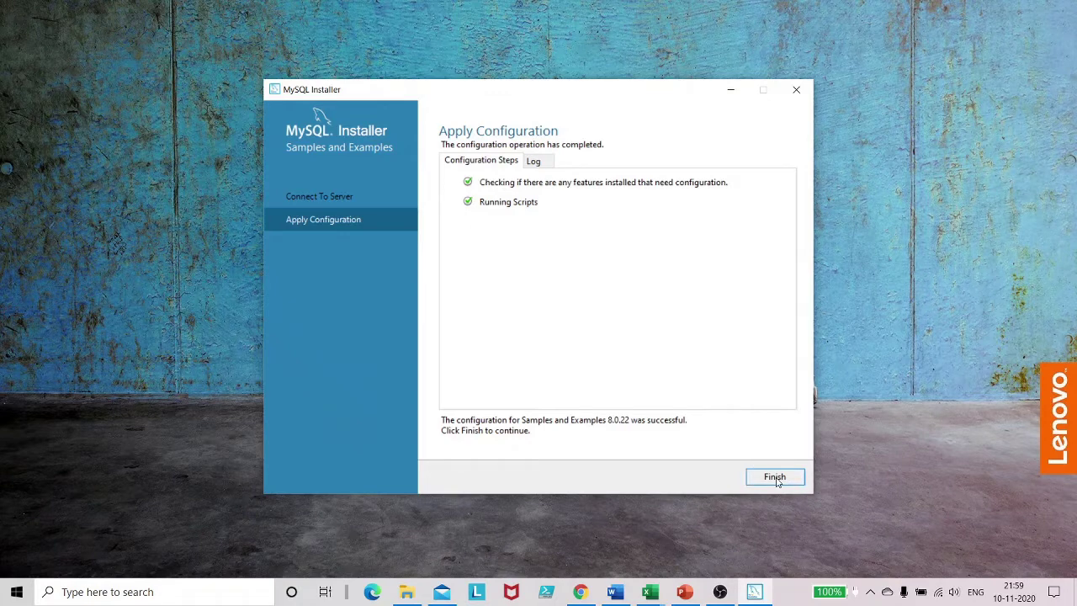
click(776, 477)
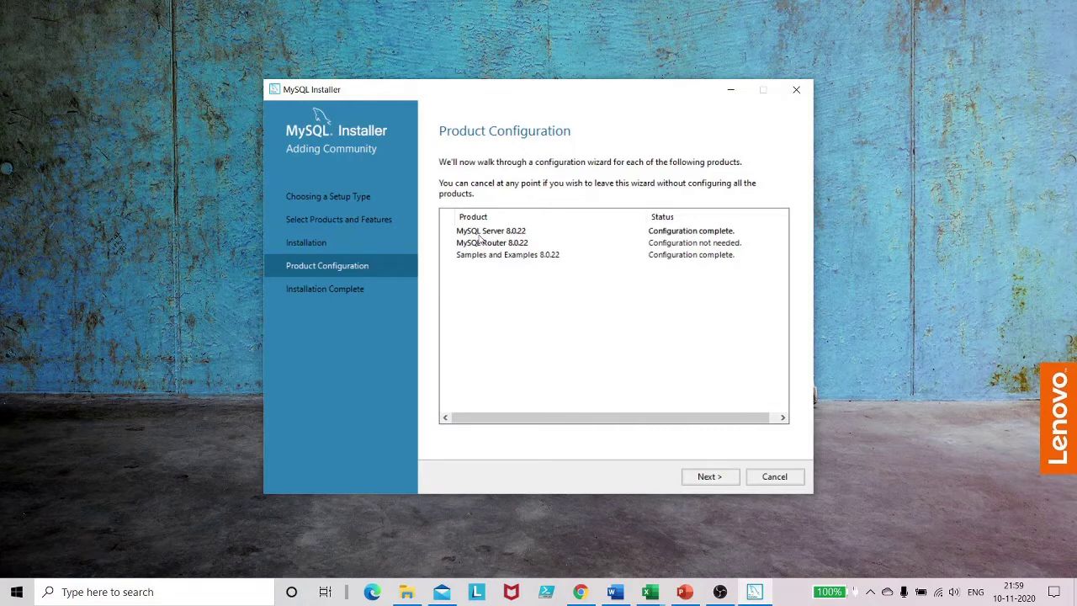
Step: Reach Installation Complete with 'Start MySQL Workbench after setup' left checked
click(722, 477)
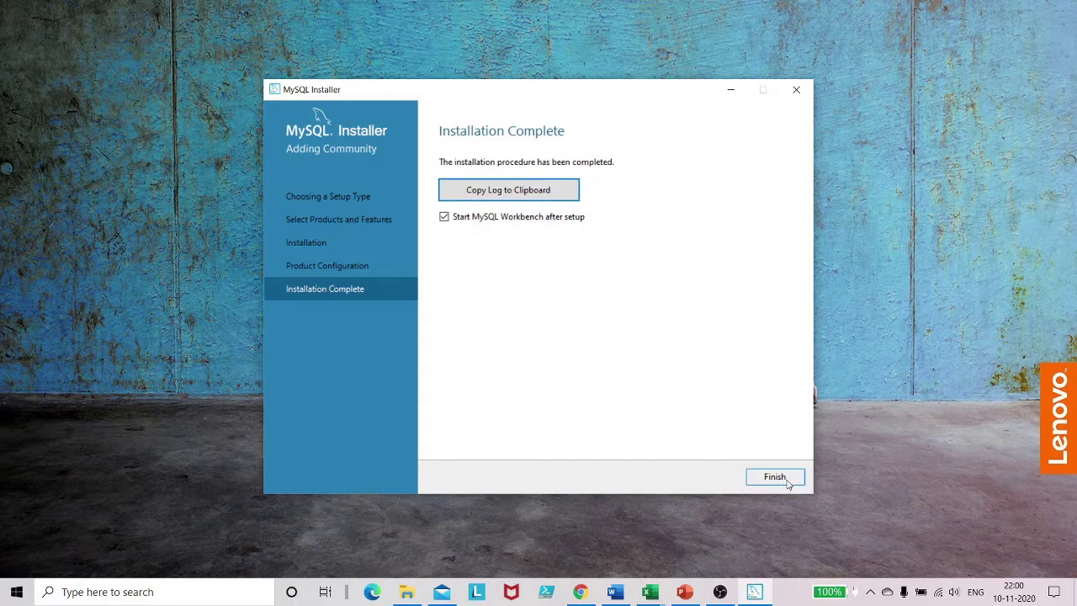
click(444, 217)
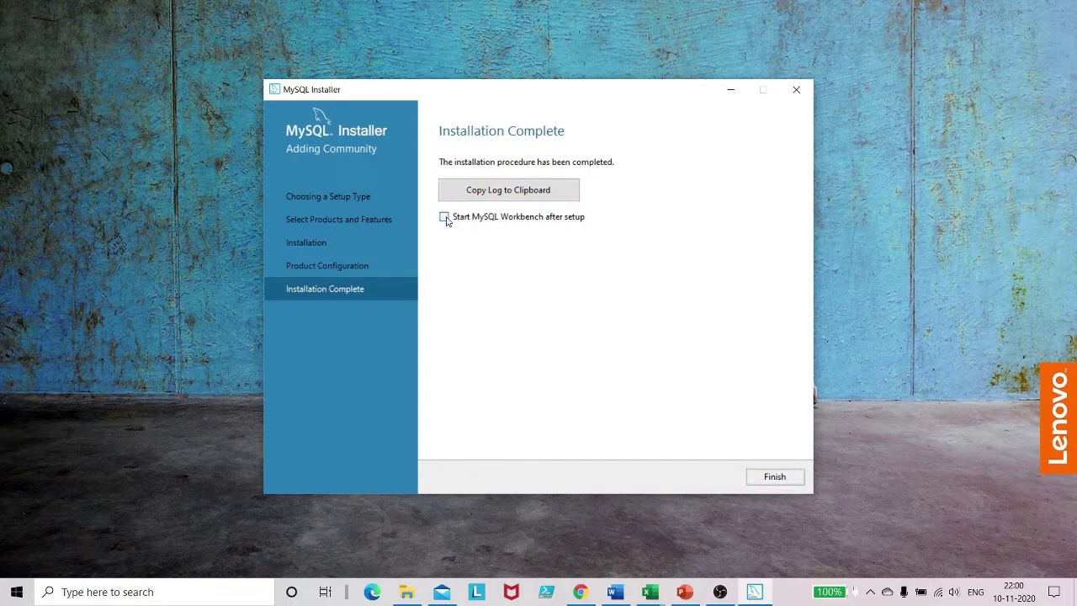
click(444, 219)
Step: Finish the installer so MySQL Workbench launches on its Welcome page
click(777, 477)
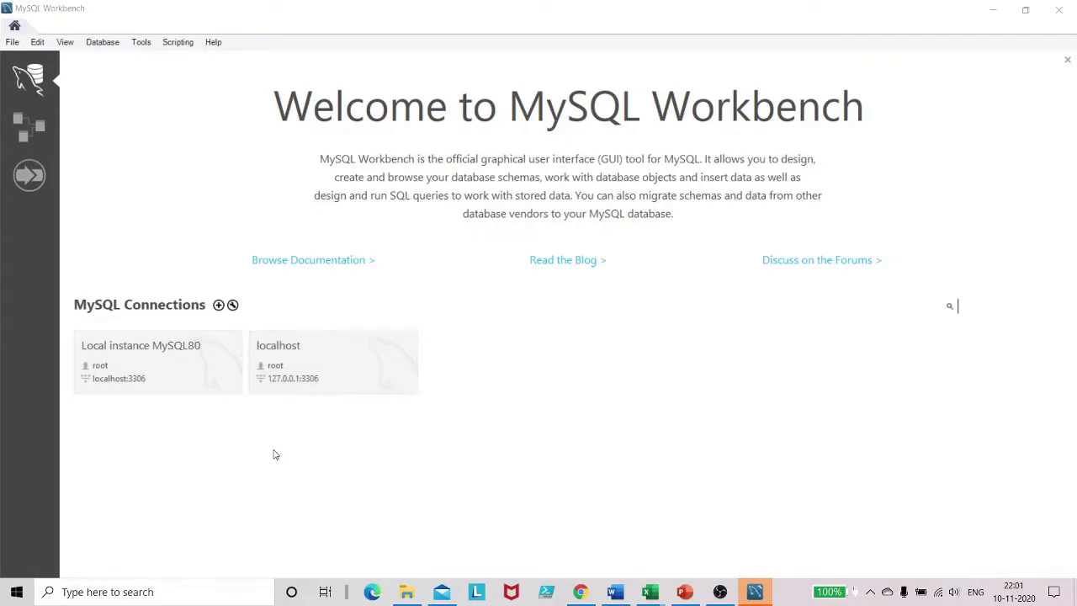
Step: Add a connection named 'localhost Server' for root at 127.0.0.1:3306, test it, and save it
click(218, 306)
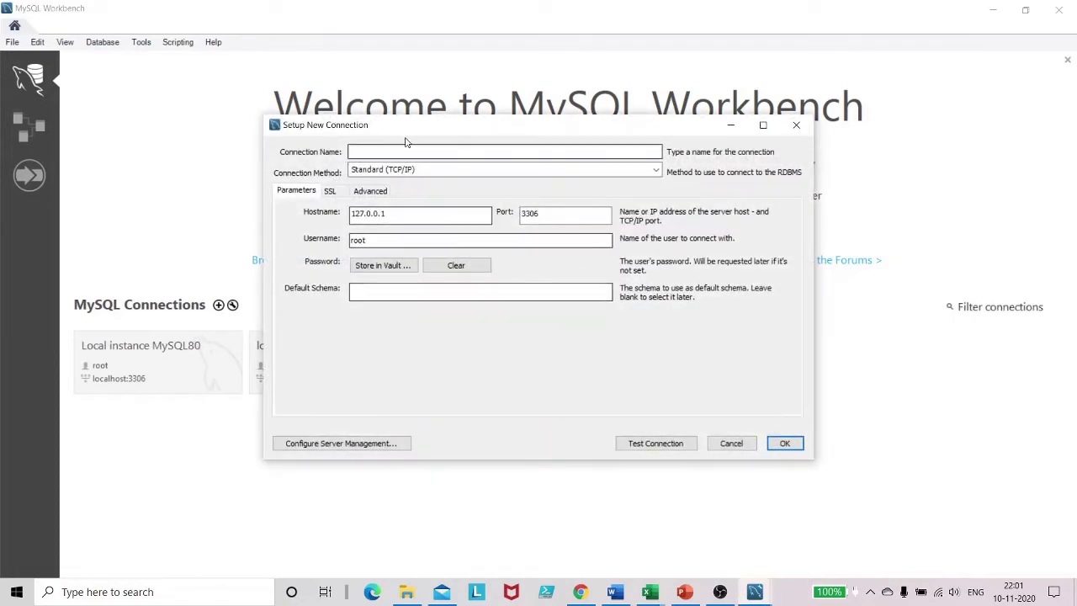
click(388, 153)
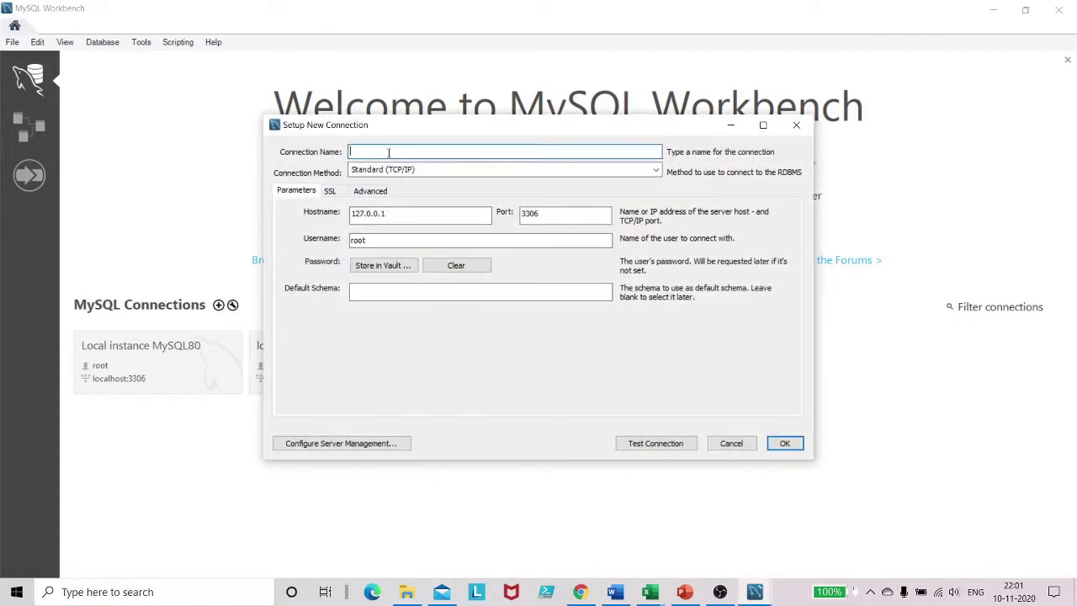
text(localhost Server)
click(648, 446)
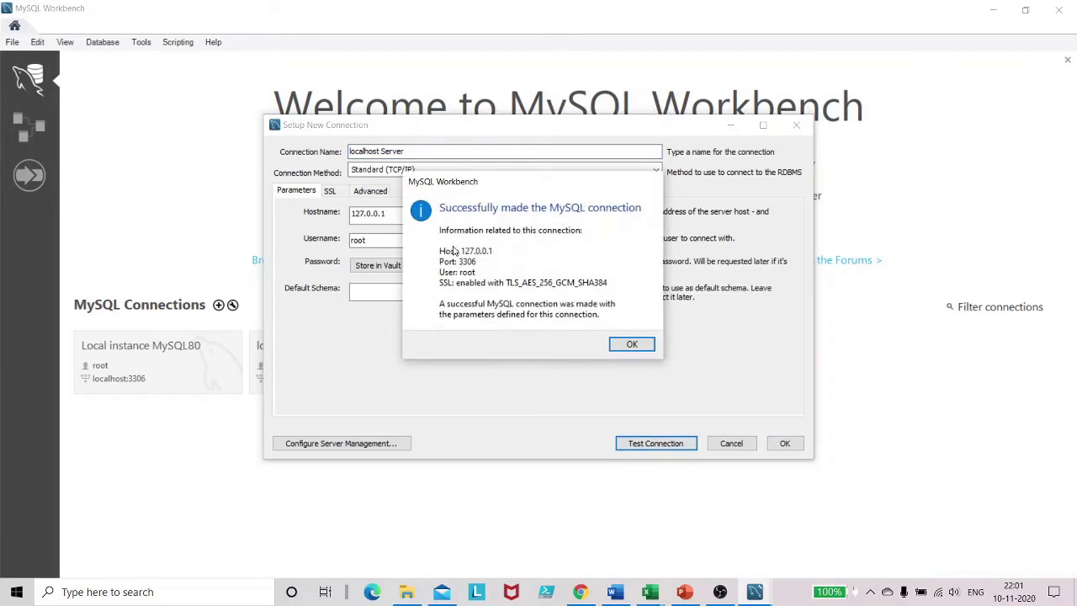
click(632, 344)
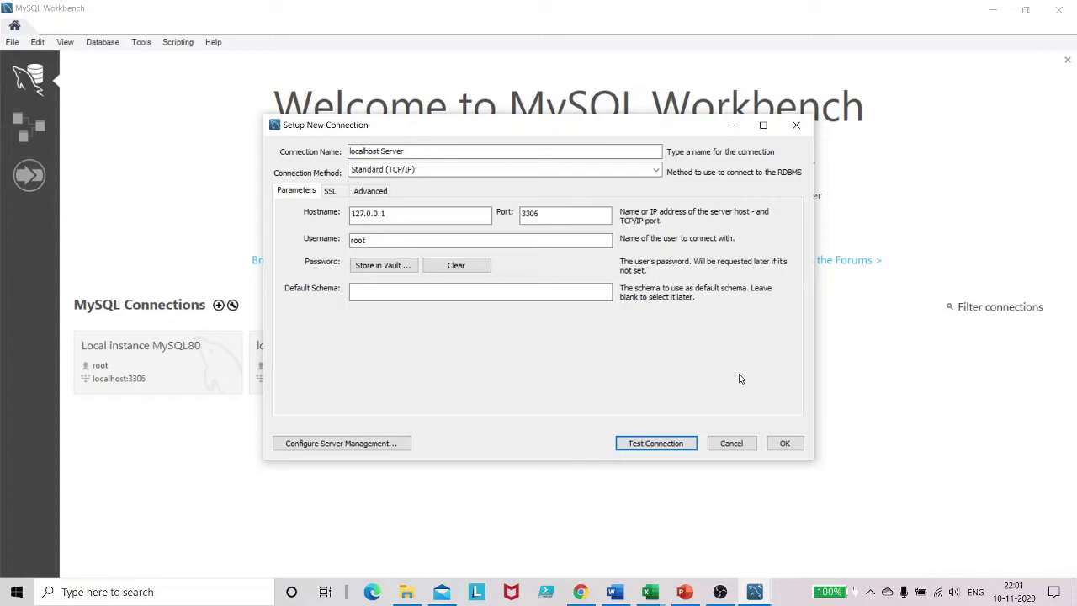
click(783, 444)
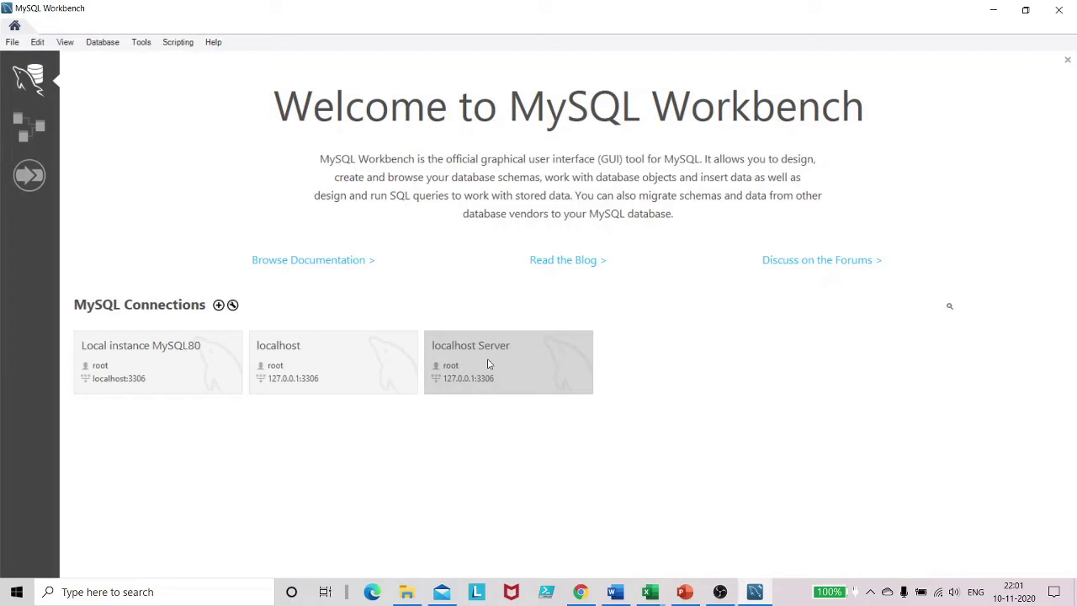
Step: Open the localhost Server connection from its tile
click(489, 363)
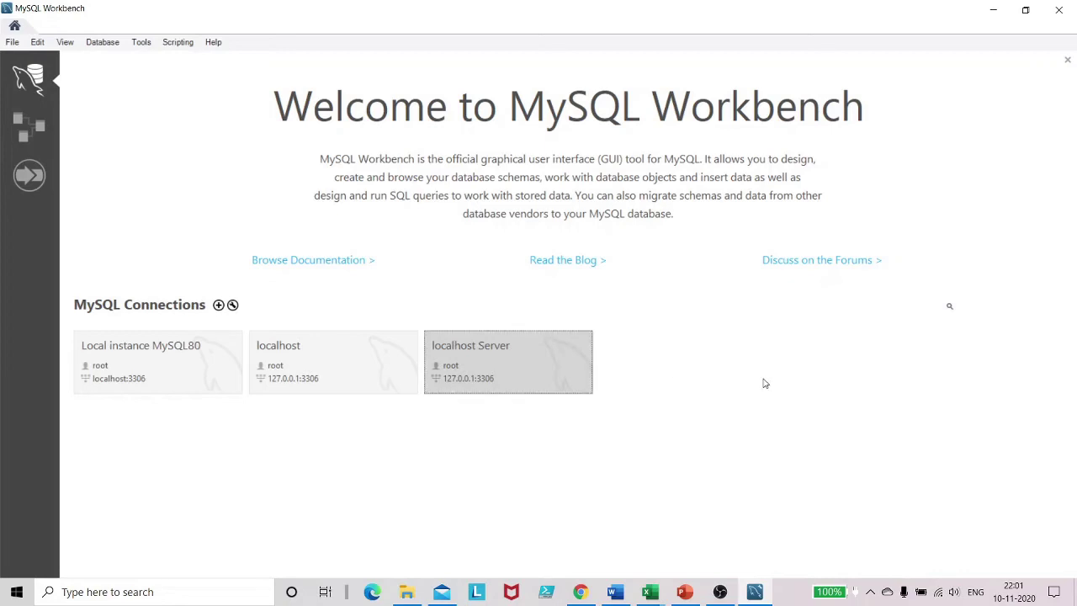